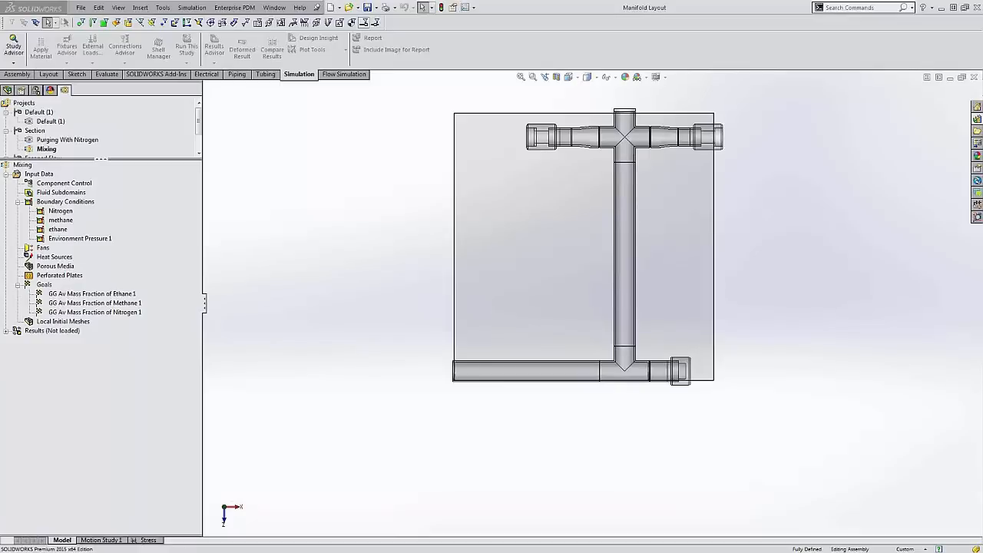
# Start a new Flow Simulation project with the Wizard in the current configuration, using the predefined USA unit system
pyautogui.click(165, 9)
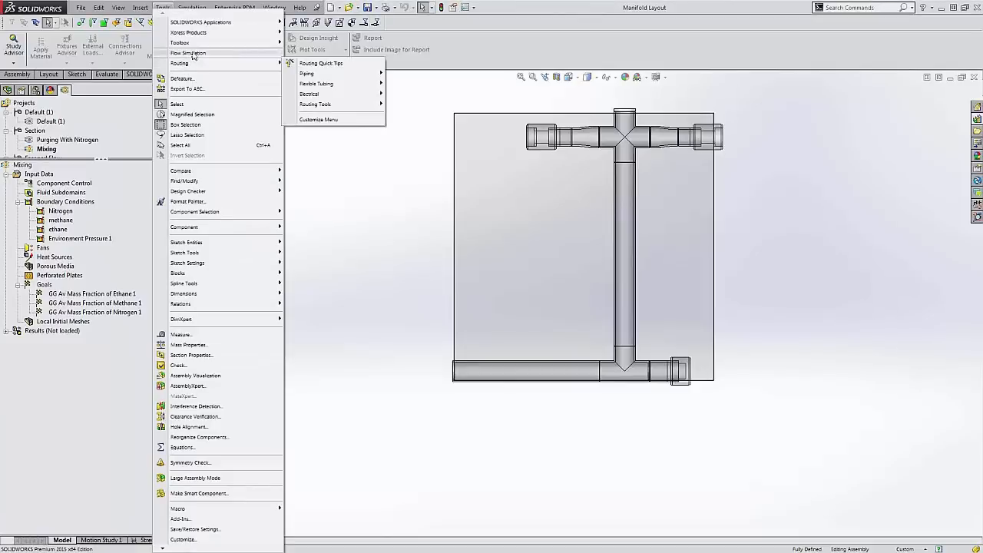
pyautogui.moveTo(192, 53)
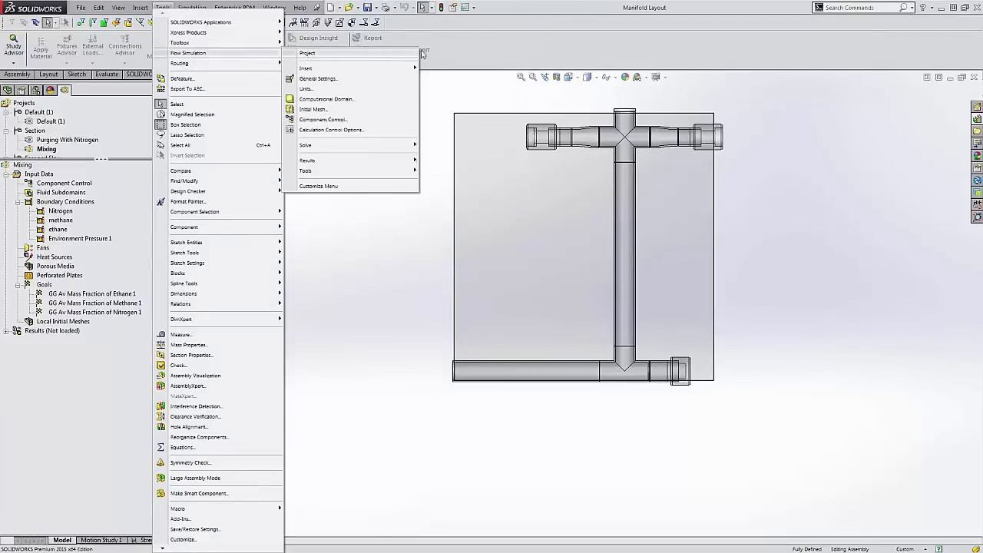
pyautogui.moveTo(419, 54)
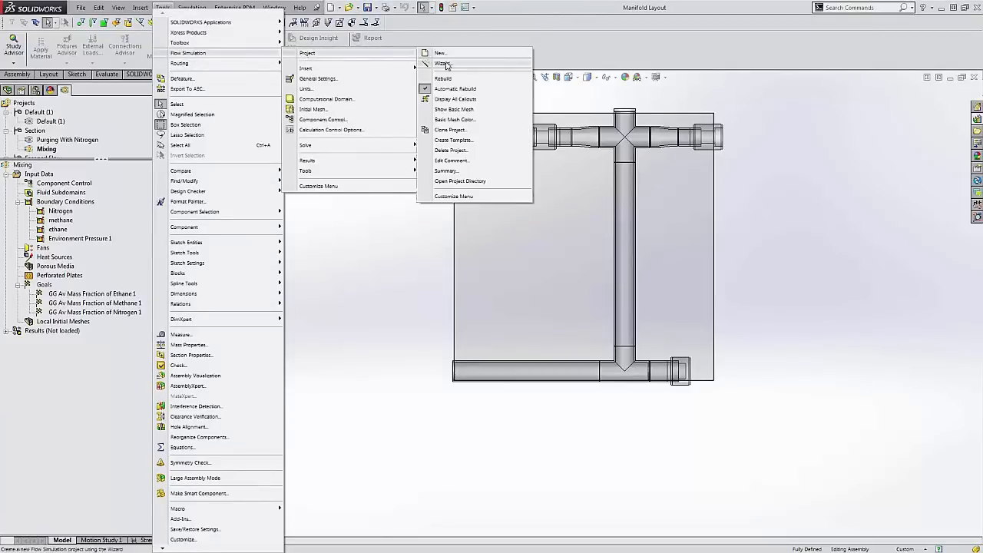
pyautogui.click(443, 64)
pyautogui.moveTo(417, 160); pyautogui.dragTo(412, 102)
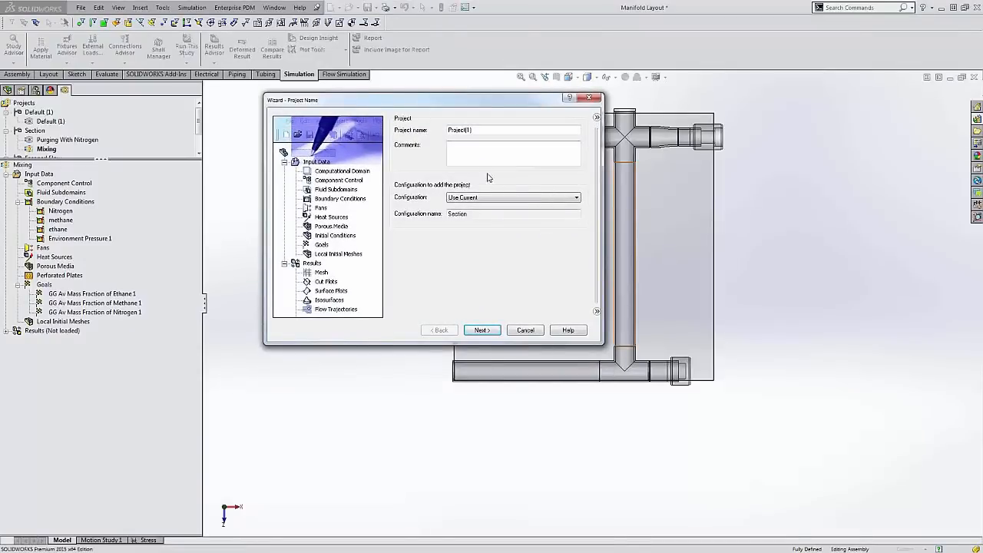
pyautogui.moveTo(478, 130); pyautogui.dragTo(434, 112)
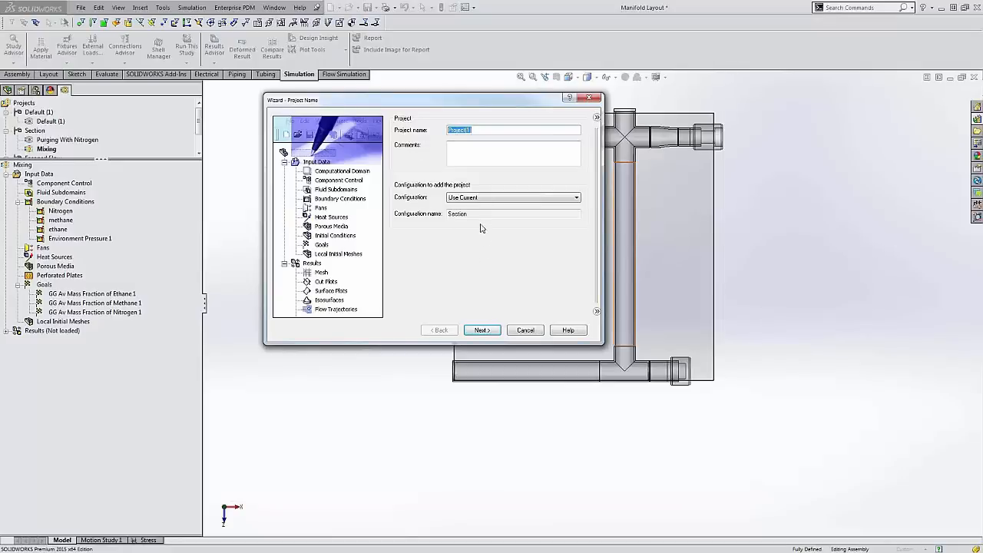
pyautogui.click(484, 331)
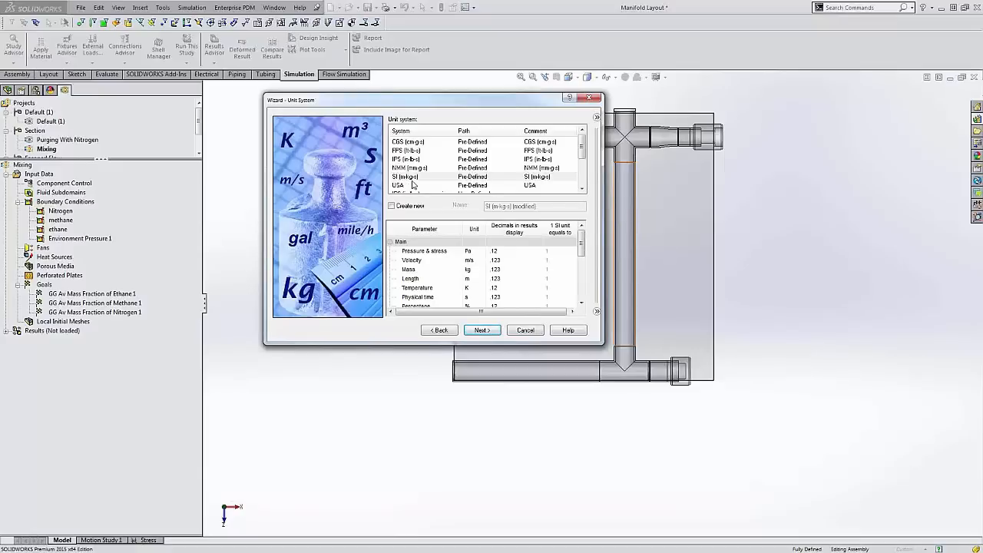
pyautogui.click(407, 185)
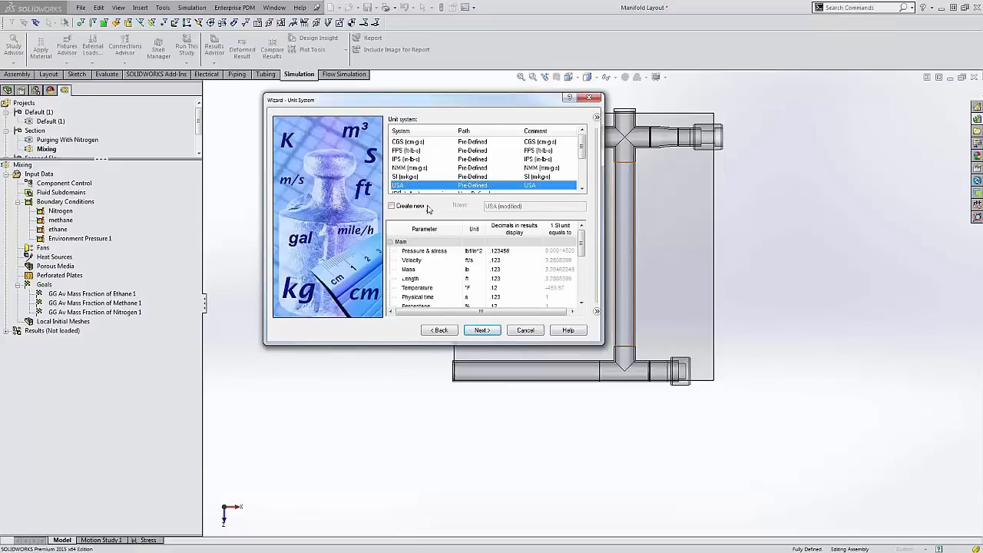
pyautogui.click(483, 330)
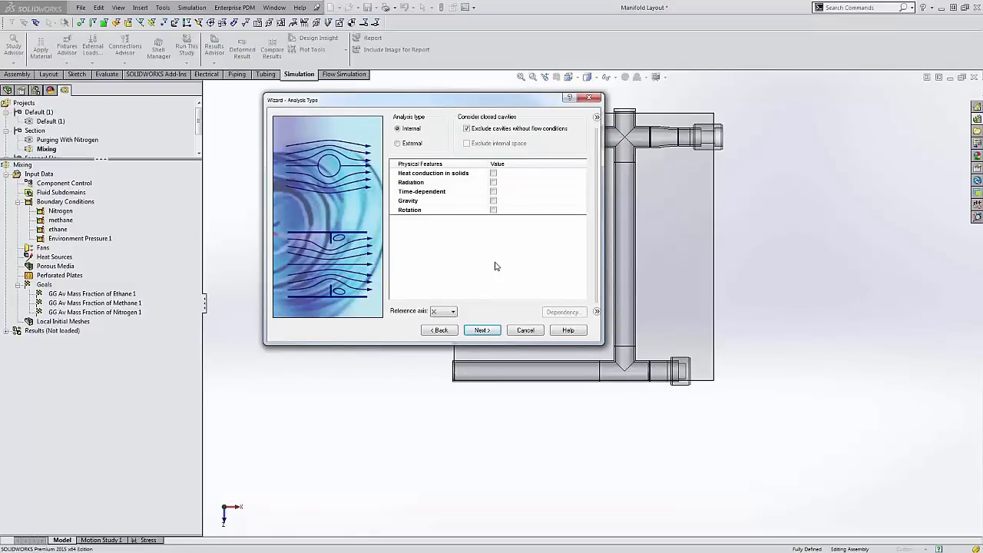
# Make the internal analysis time-dependent with an output time step of 0.1 s, and accept the analysis type
pyautogui.click(493, 192)
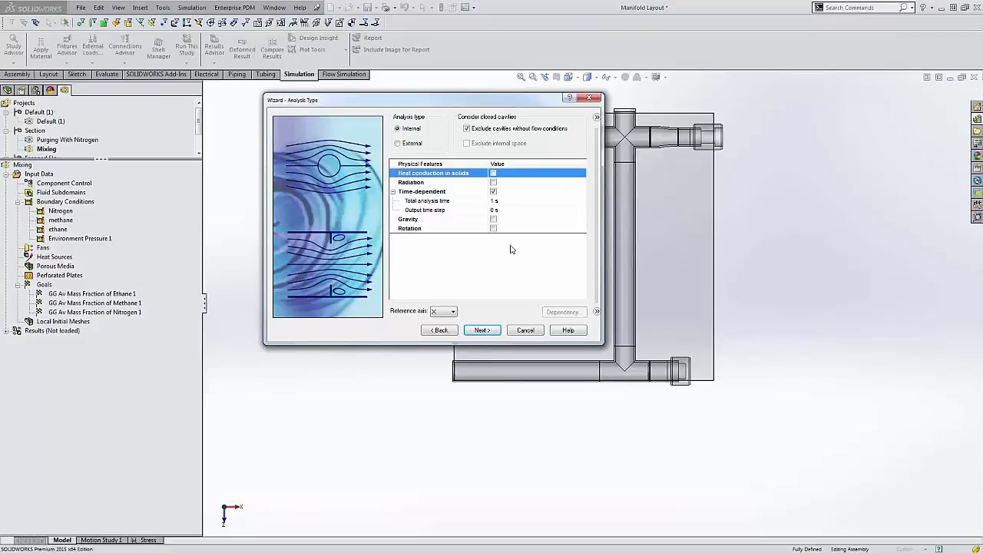
pyautogui.click(510, 204)
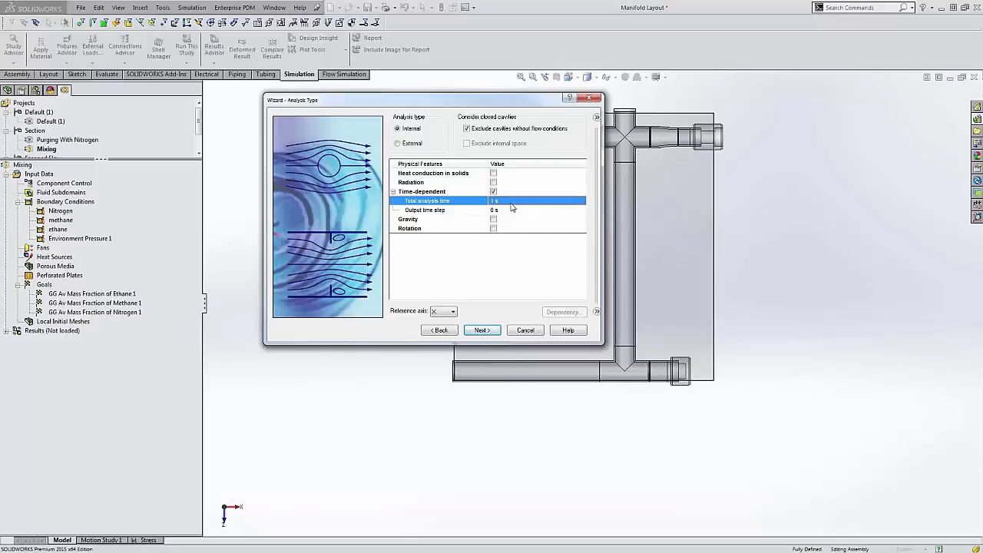
pyautogui.click(516, 211)
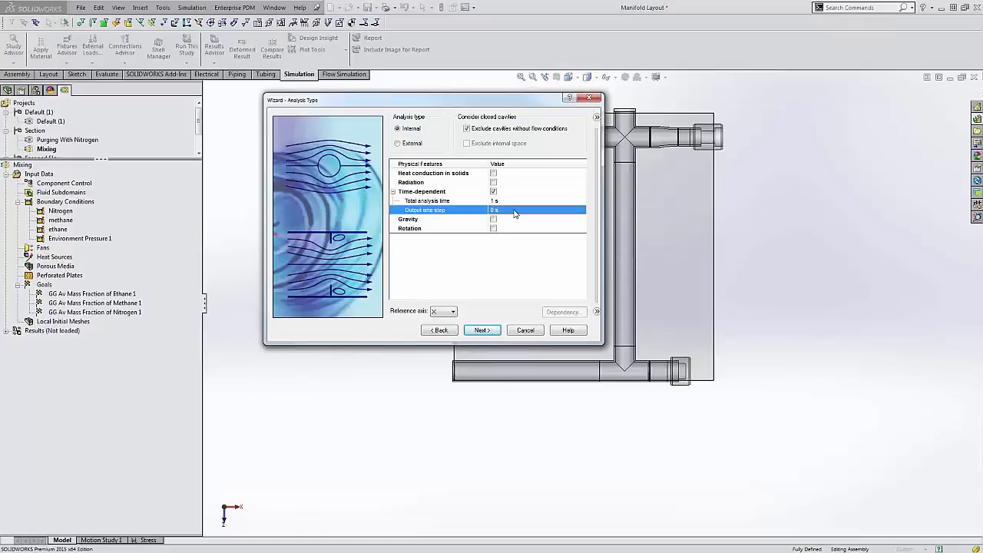
pyautogui.click(515, 212)
pyautogui.write('1')
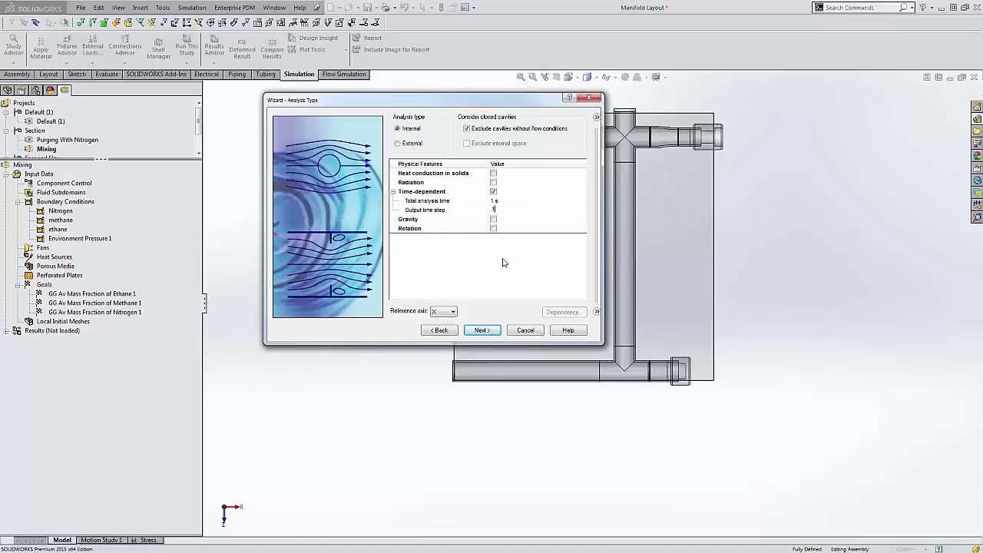
pyautogui.press('Return')
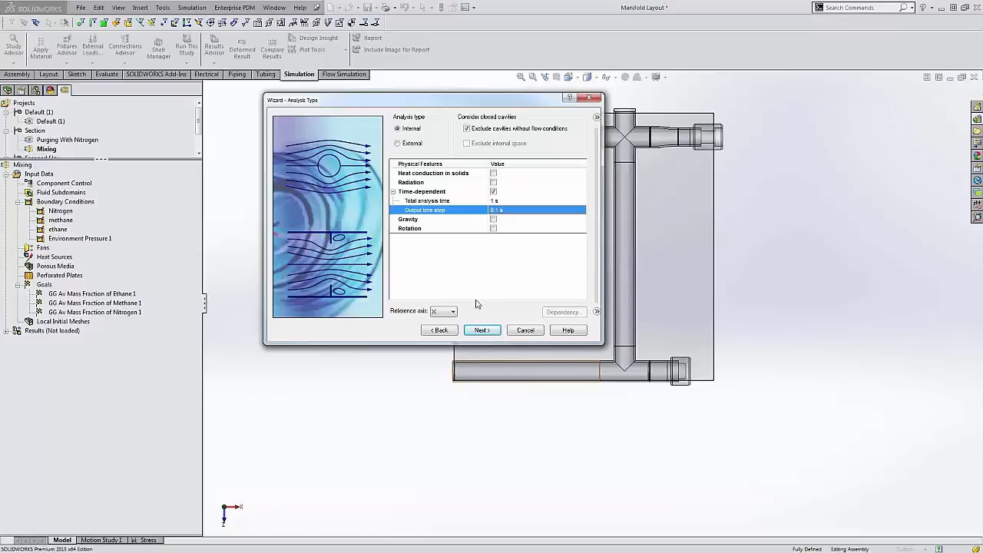
pyautogui.click(481, 330)
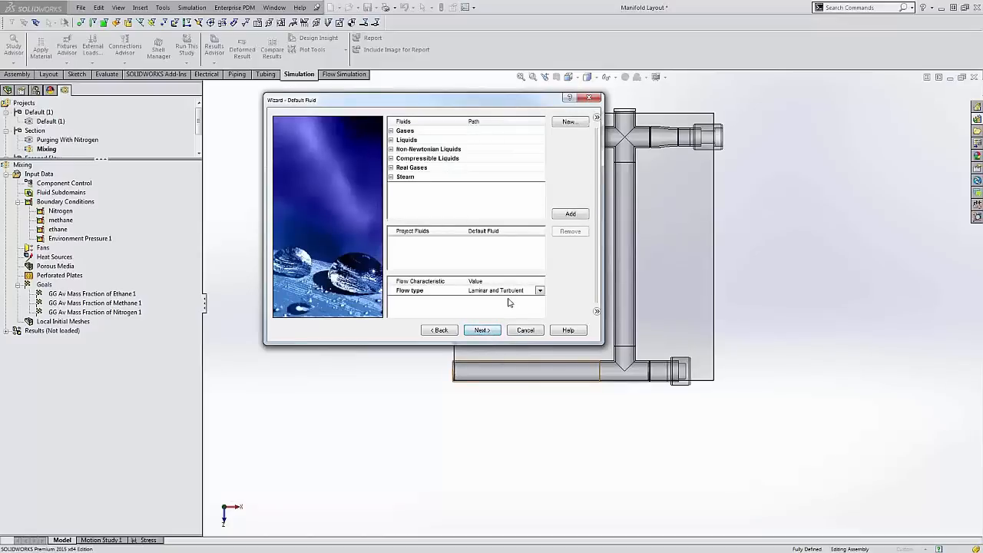
# Add the predefined gases ethane, methane and nitrogen as project fluids, keeping all three as default fluids
pyautogui.click(391, 131)
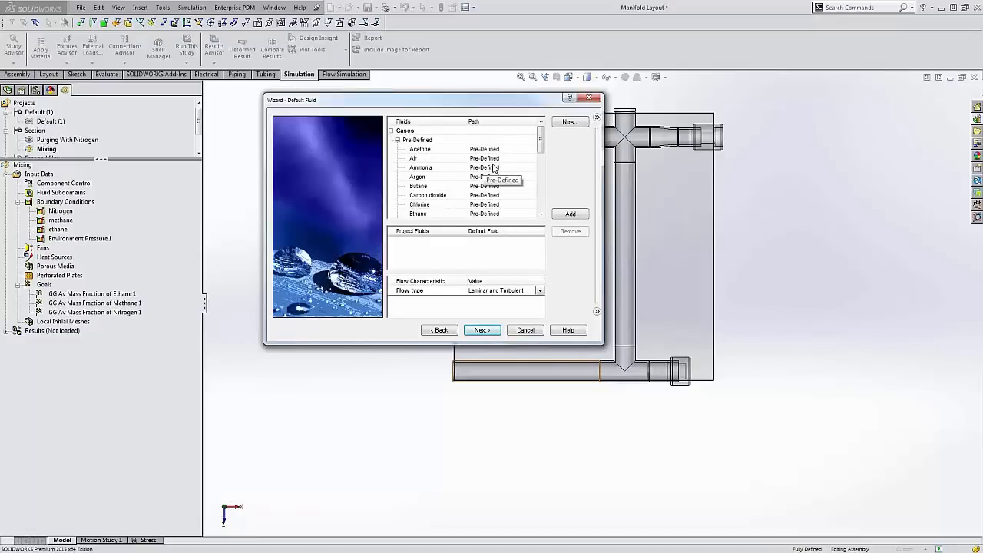
pyautogui.scroll(-1, 434, 179)
pyautogui.doubleClick(426, 189)
pyautogui.scroll(-1, 437, 174)
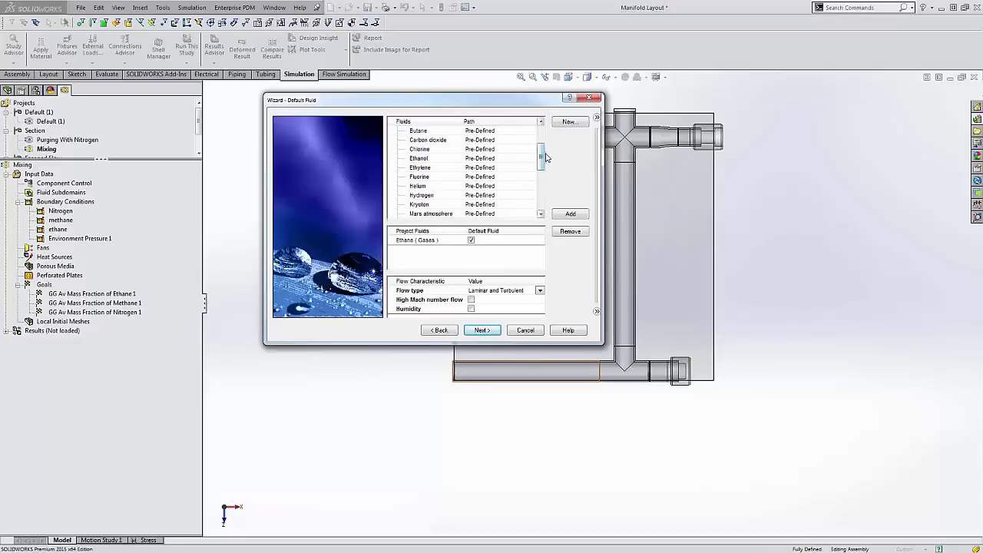
pyautogui.moveTo(543, 156); pyautogui.dragTo(543, 176)
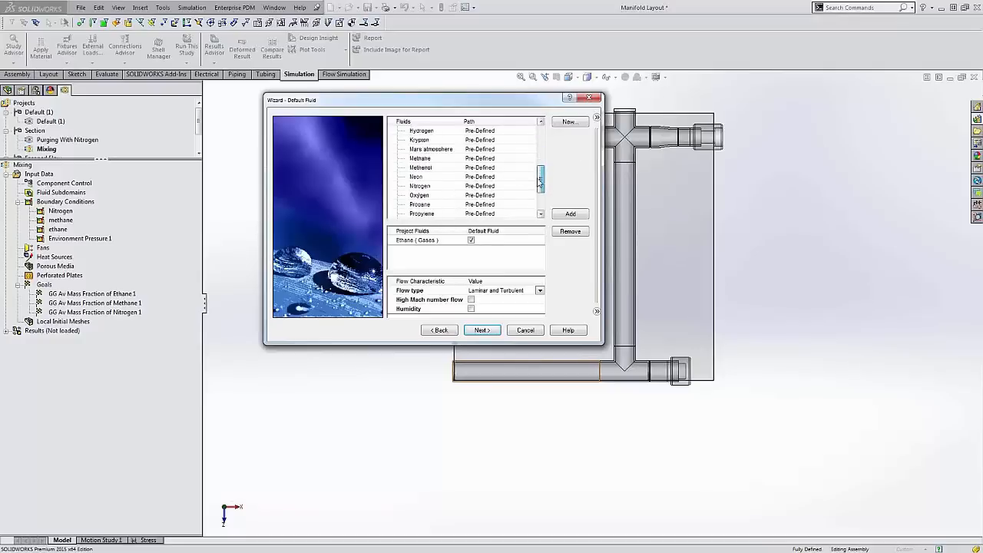
pyautogui.doubleClick(416, 159)
pyautogui.click(418, 177)
pyautogui.doubleClick(419, 178)
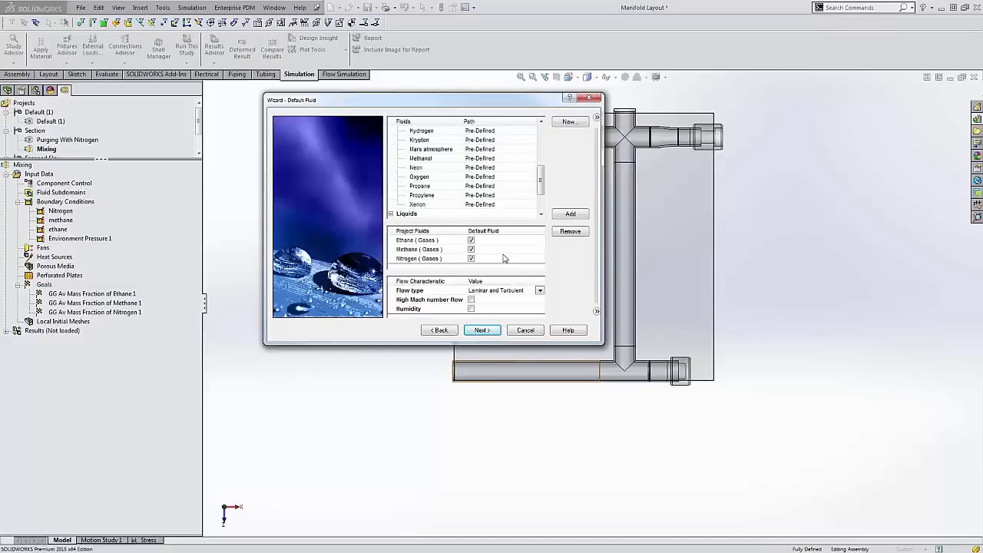
pyautogui.click(472, 241)
pyautogui.click(471, 241)
pyautogui.click(482, 331)
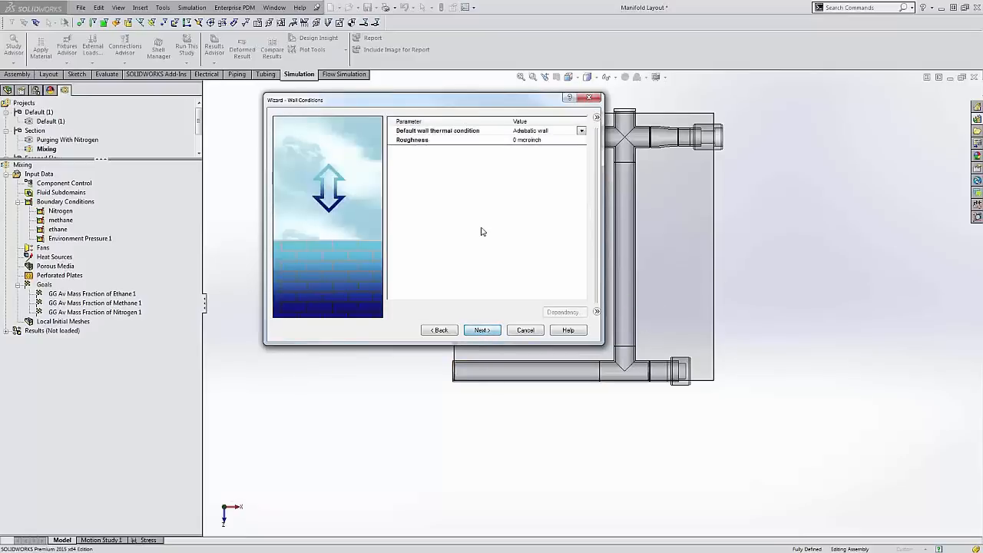
# Keep Adiabatic wall as the default wall thermal condition and accept the wall conditions
pyautogui.click(532, 132)
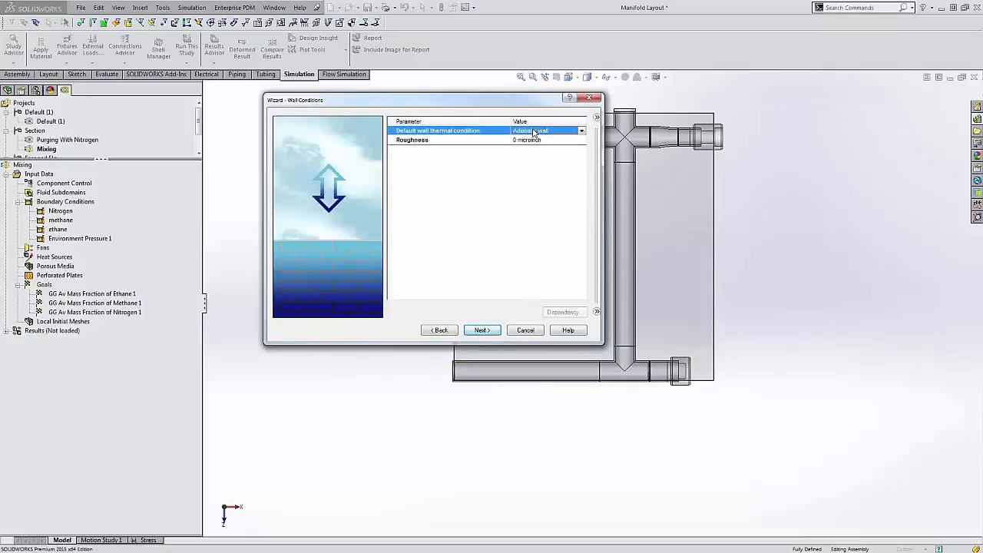
pyautogui.click(581, 132)
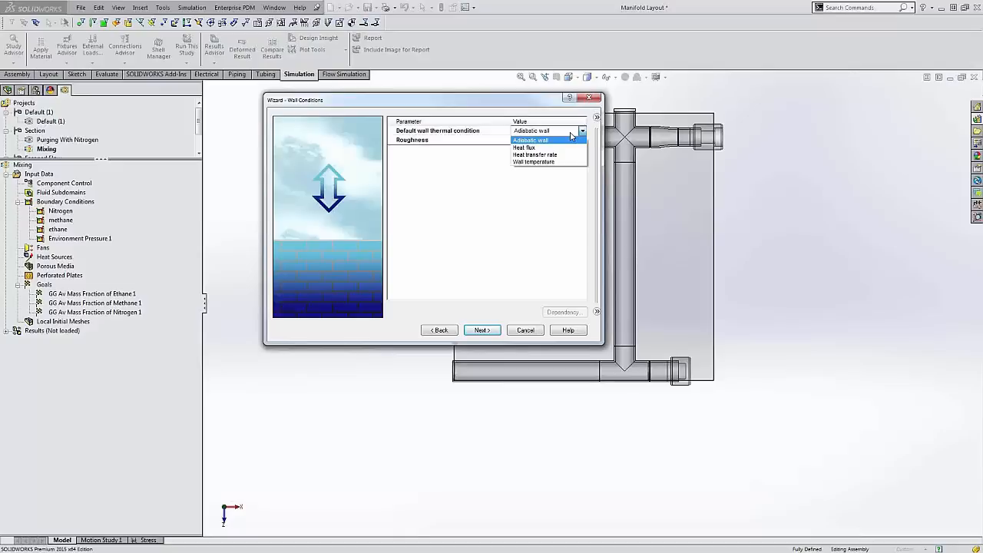
pyautogui.click(463, 240)
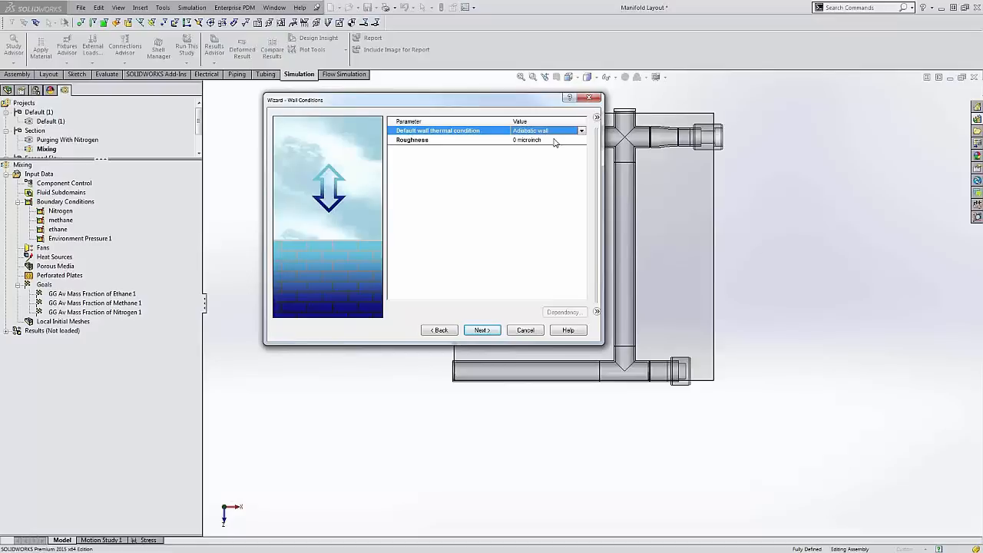
pyautogui.click(479, 330)
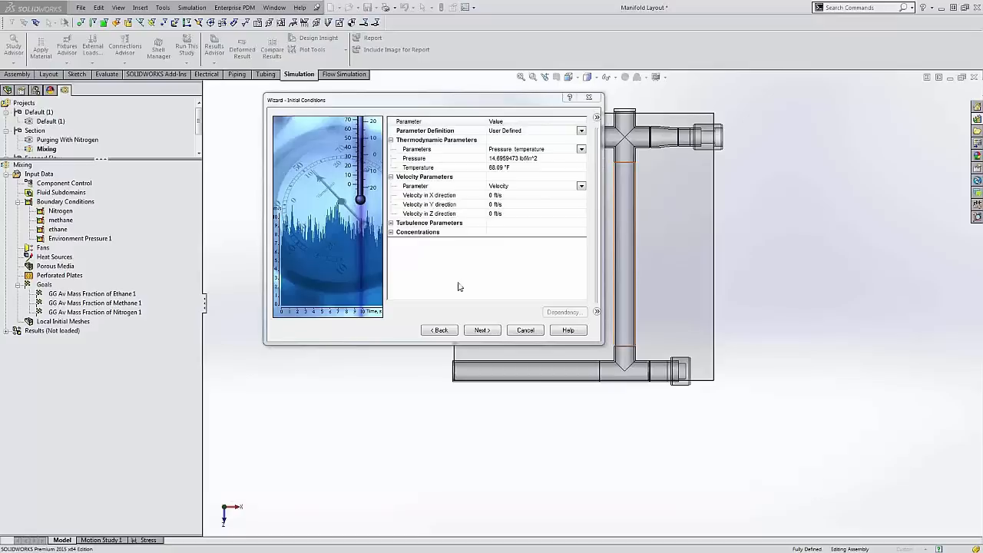
# Set the initial nitrogen mass fraction to 0 in the concentrations
pyautogui.click(390, 232)
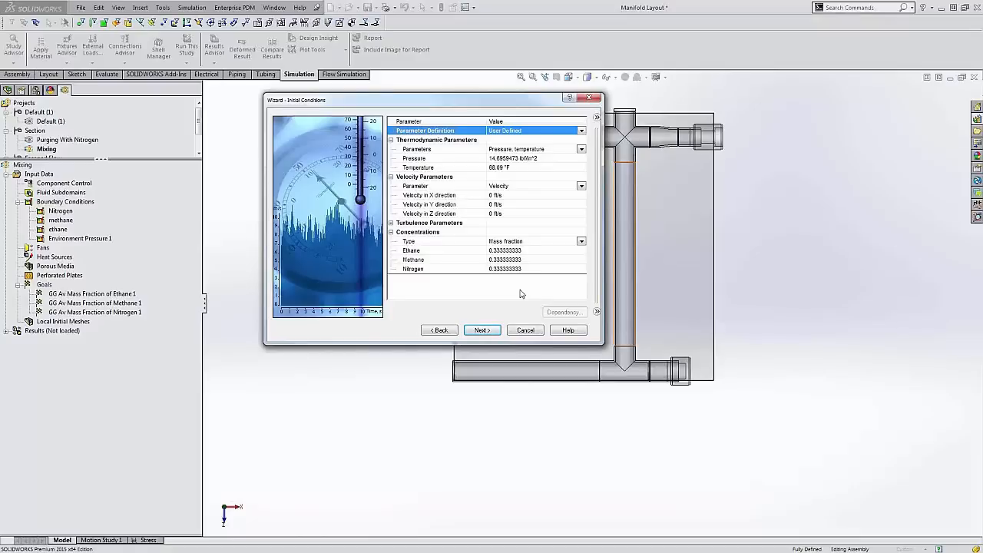
pyautogui.click(526, 270)
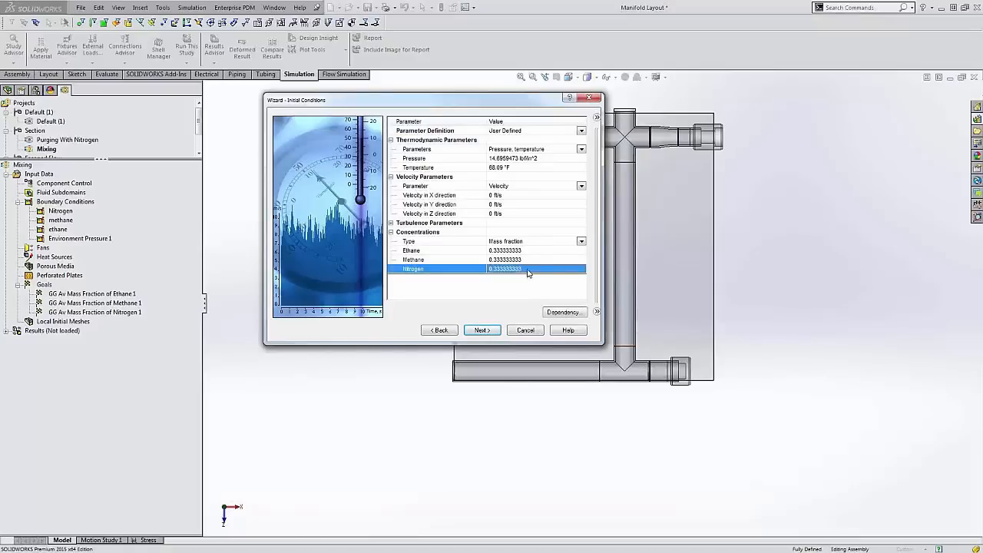
pyautogui.click(529, 270)
pyautogui.doubleClick(528, 269)
pyautogui.write('0')
pyautogui.press('Return')
# Set the initial mass fractions of ethane and methane to 0.5 each
pyautogui.click(529, 253)
pyautogui.doubleClick(528, 253)
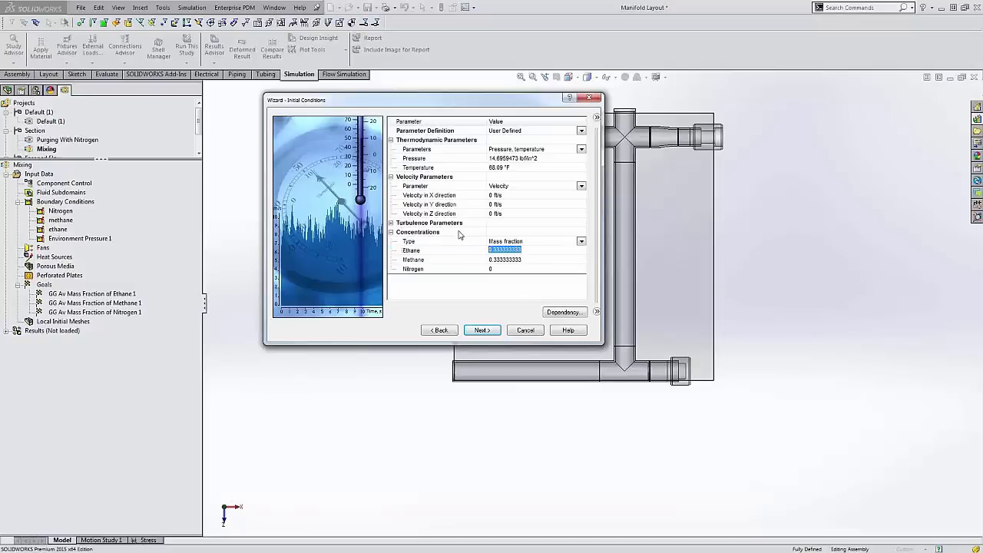
pyautogui.write('.5')
pyautogui.click(529, 261)
pyautogui.doubleClick(528, 261)
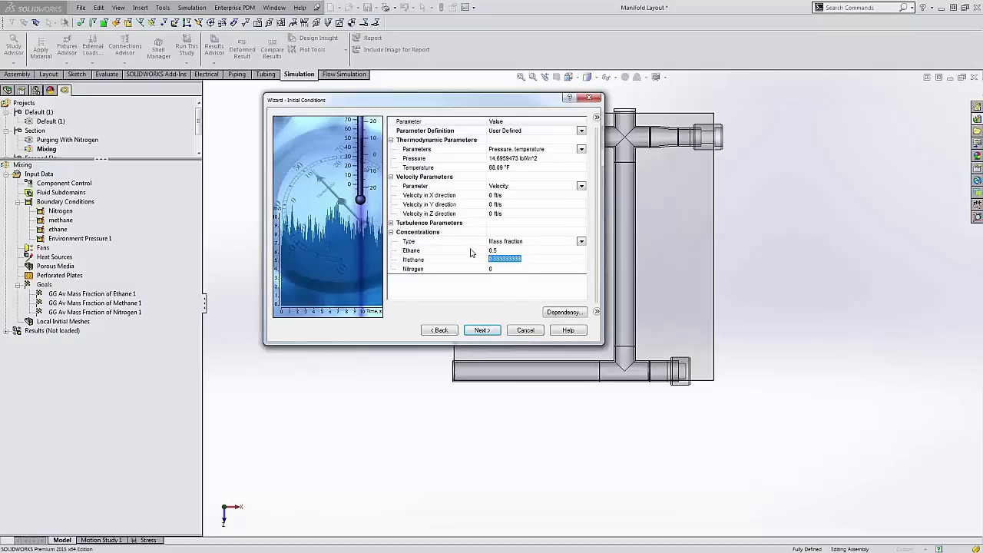
pyautogui.write('.5')
pyautogui.press('Return')
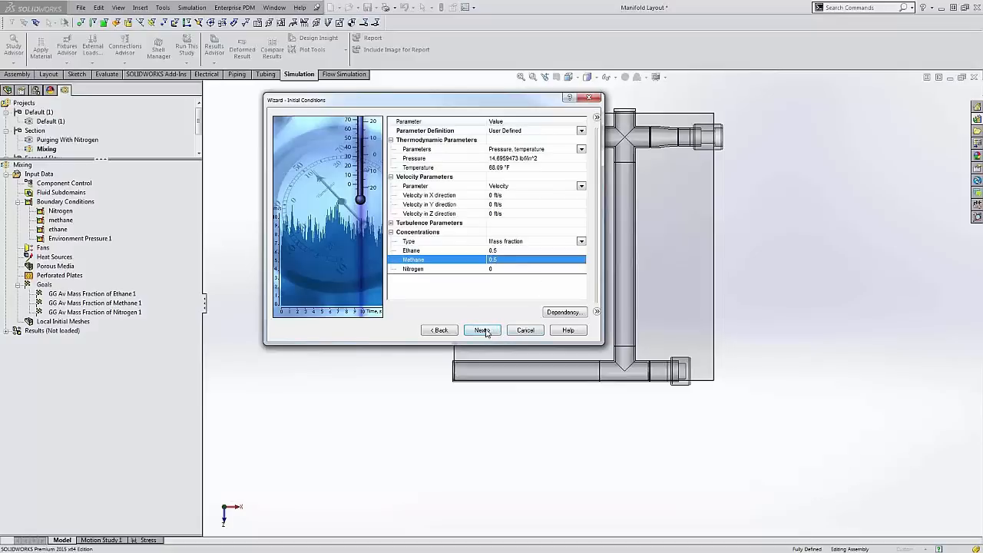
# Review the time-dependent analysis settings in the Wizard, and finish creating the project with result resolution 3
pyautogui.click(436, 332)
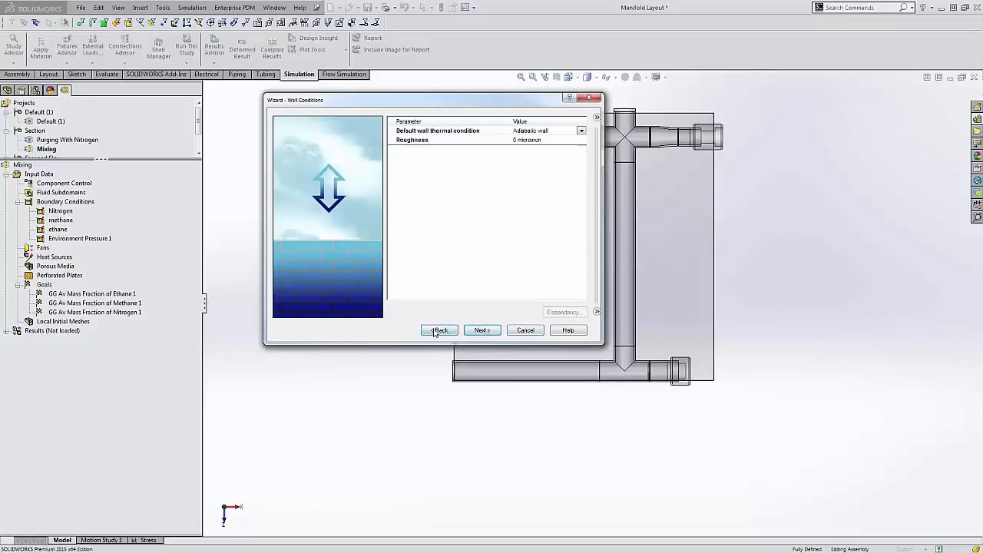
pyautogui.click(436, 332)
pyautogui.click(450, 331)
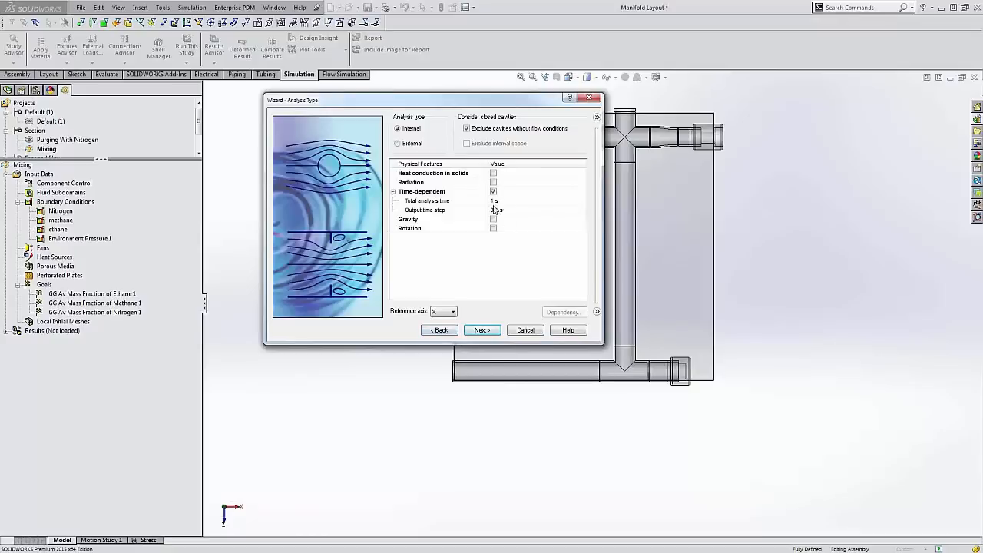
pyautogui.click(481, 331)
pyautogui.click(481, 330)
pyautogui.click(482, 330)
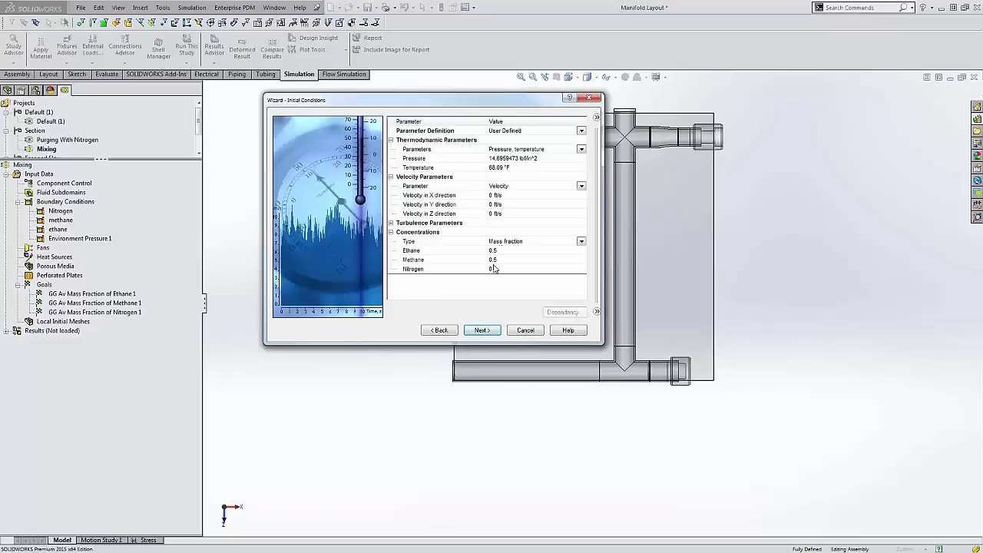
pyautogui.click(482, 332)
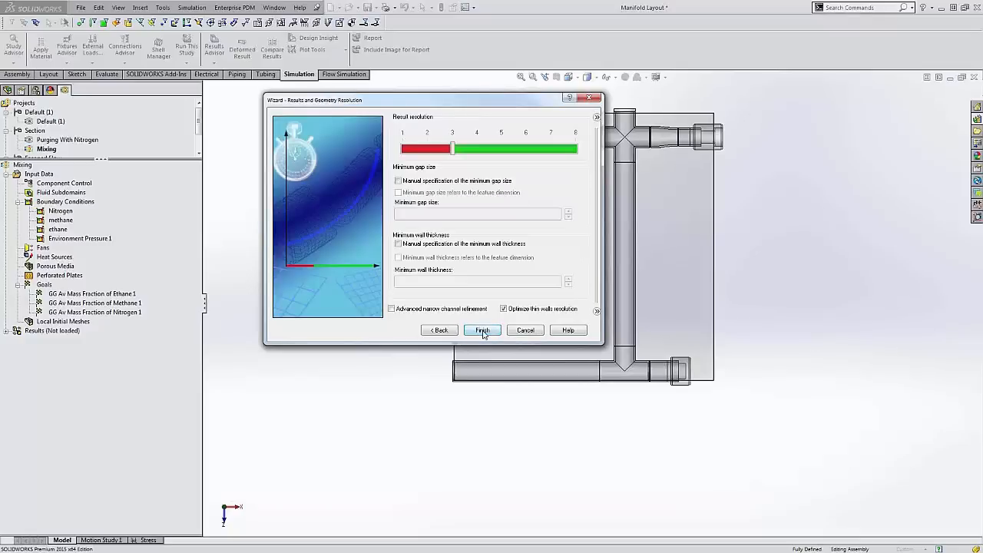
pyautogui.click(482, 332)
# Activate the Purging With Nitrogen project and expand its boundary conditions
pyautogui.click(79, 141)
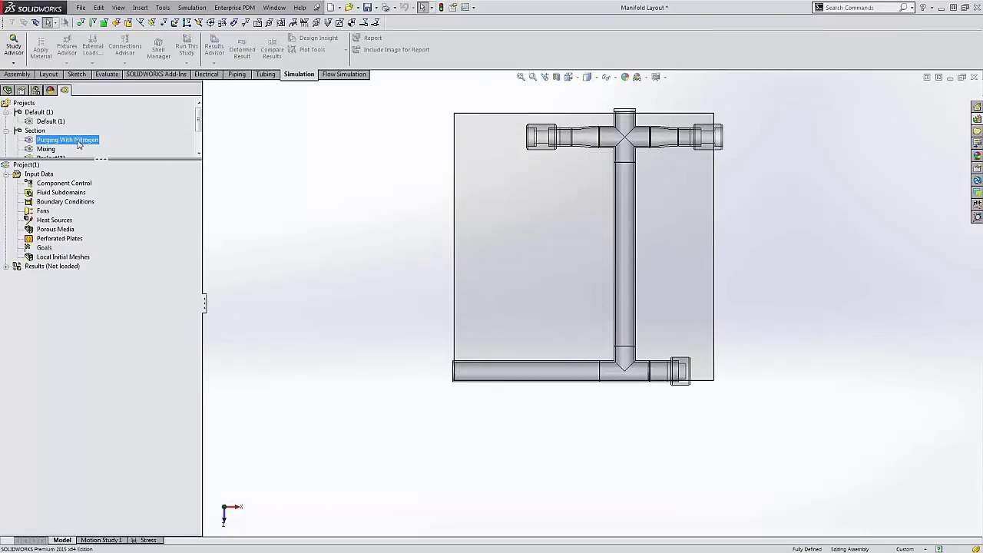
pyautogui.rightClick(78, 141)
pyautogui.click(99, 149)
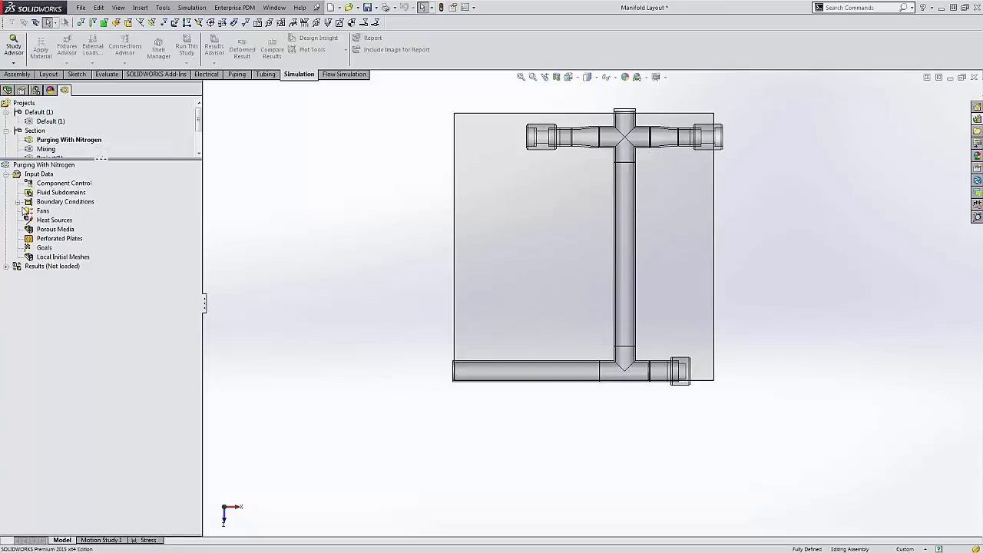
pyautogui.click(18, 201)
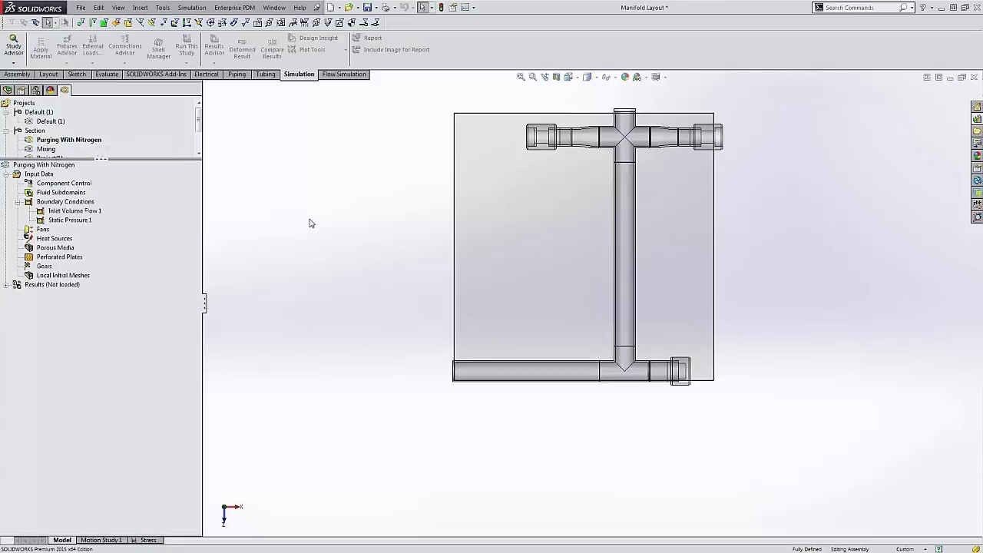
# Review the initial ethane, methane and nitrogen concentrations in the project's General Settings, leaving without changes
pyautogui.rightClick(40, 175)
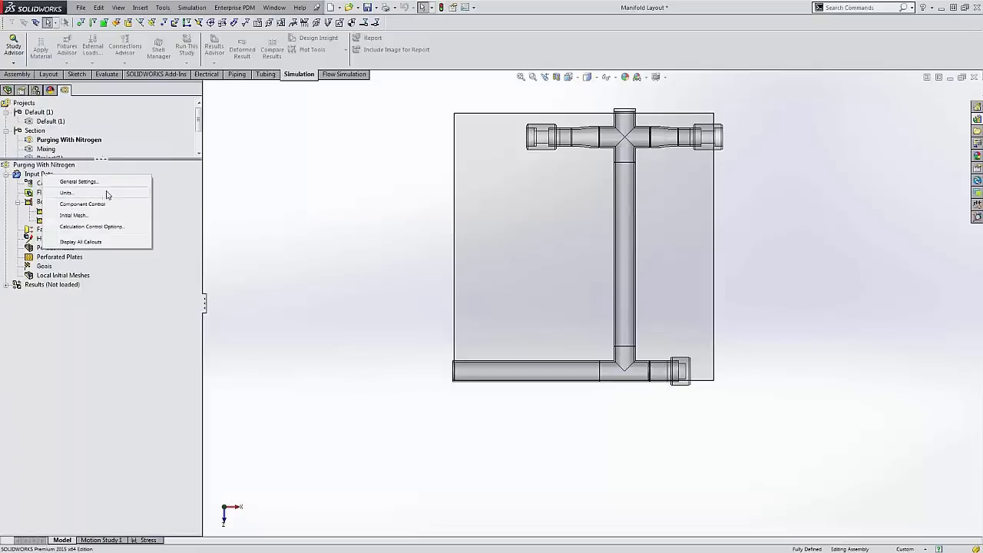
pyautogui.click(105, 184)
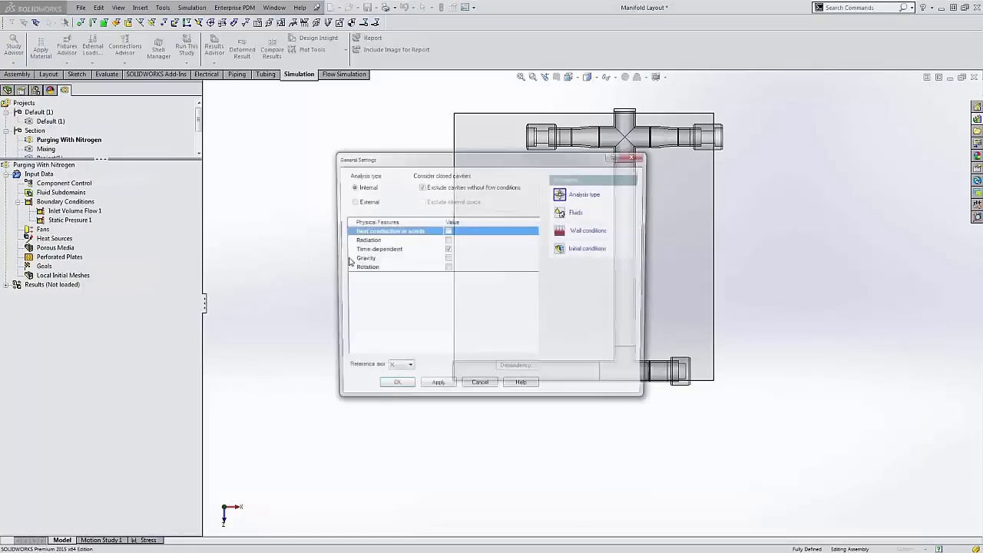
pyautogui.click(593, 249)
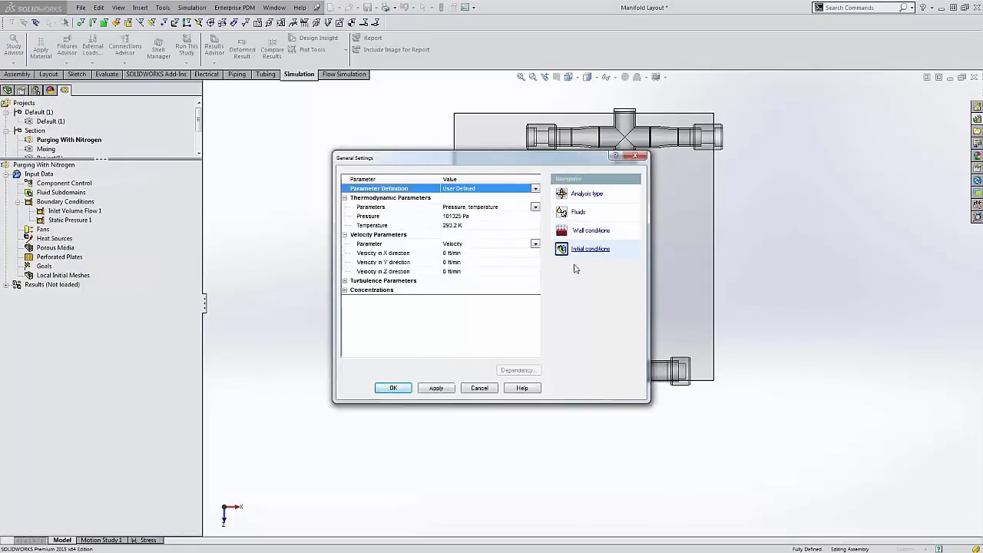
pyautogui.click(345, 291)
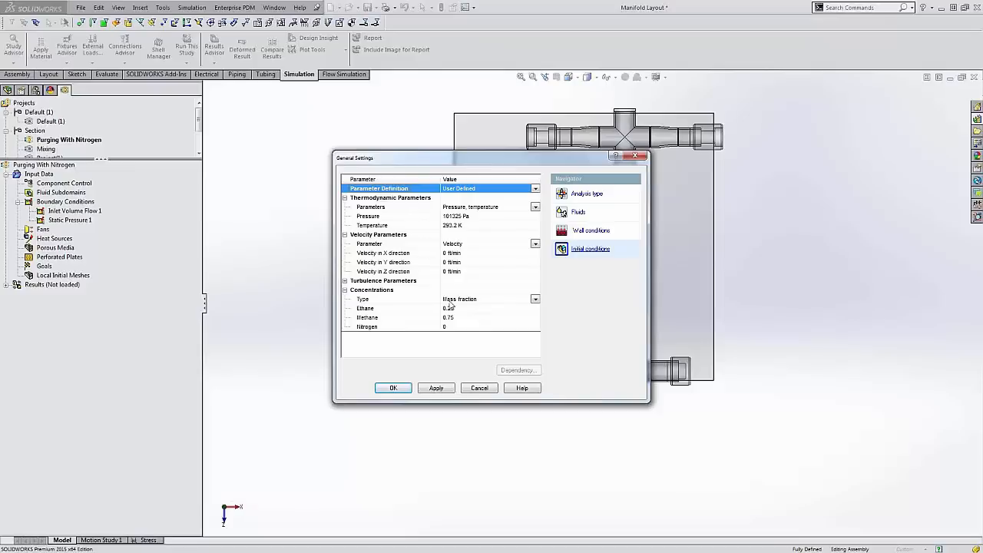
pyautogui.click(480, 387)
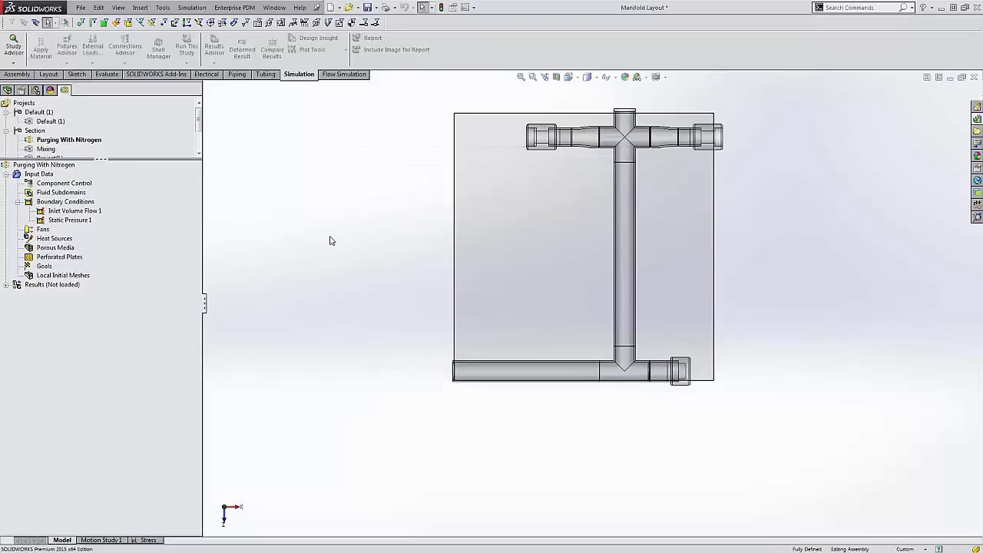
# Load the project's results, and review the flow parameters and substance concentrations of the inlet volume flow boundary condition
pyautogui.rightClick(71, 285)
pyautogui.click(95, 294)
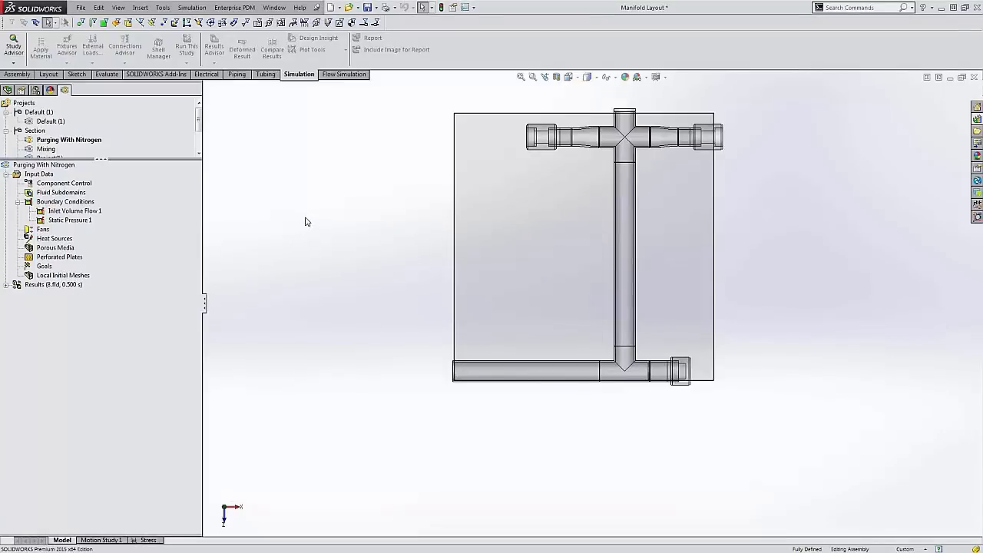
pyautogui.rightClick(93, 213)
pyautogui.click(114, 218)
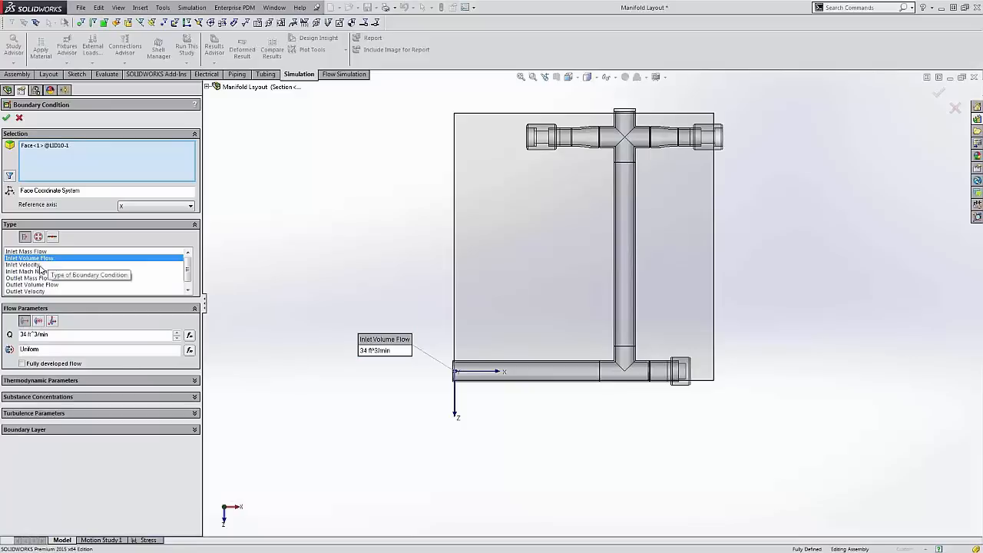
pyautogui.click(75, 398)
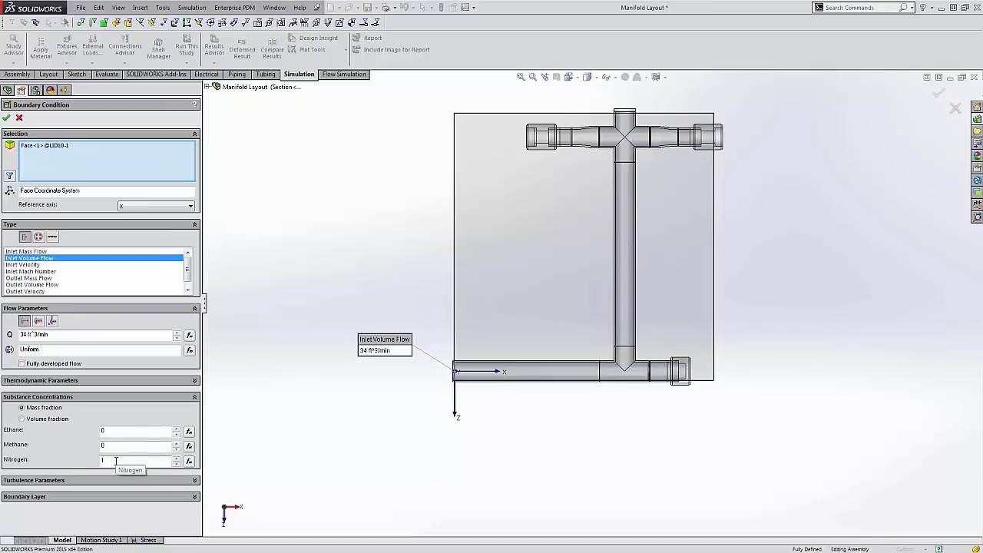
pyautogui.click(6, 117)
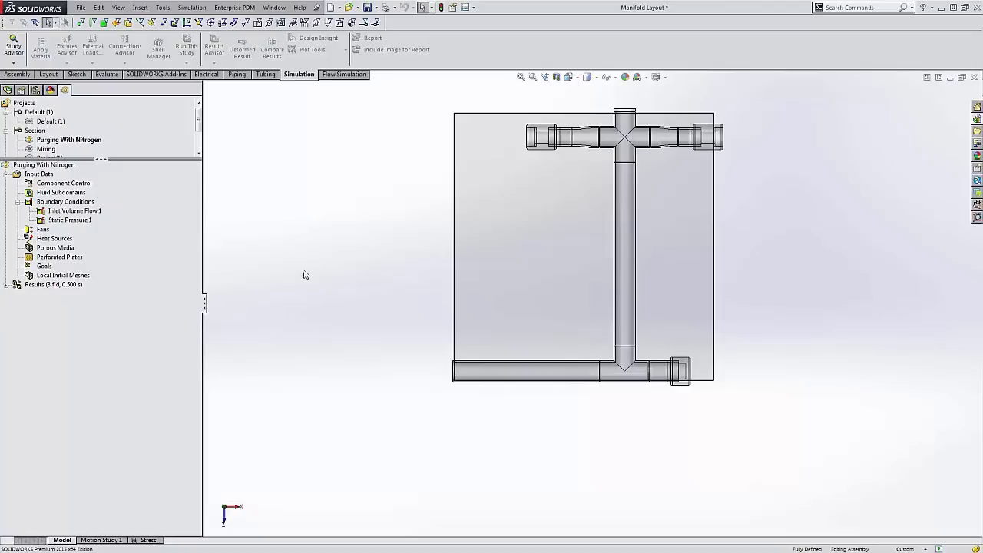
# Review the faces and thermodynamic parameters of the static pressure boundary condition without changing it
pyautogui.rightClick(66, 222)
pyautogui.click(97, 229)
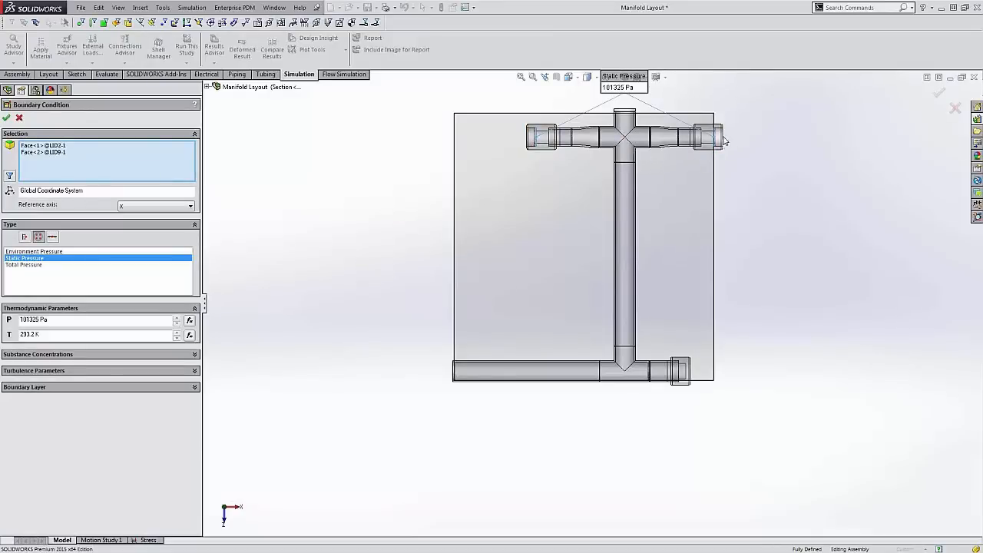
pyautogui.click(20, 119)
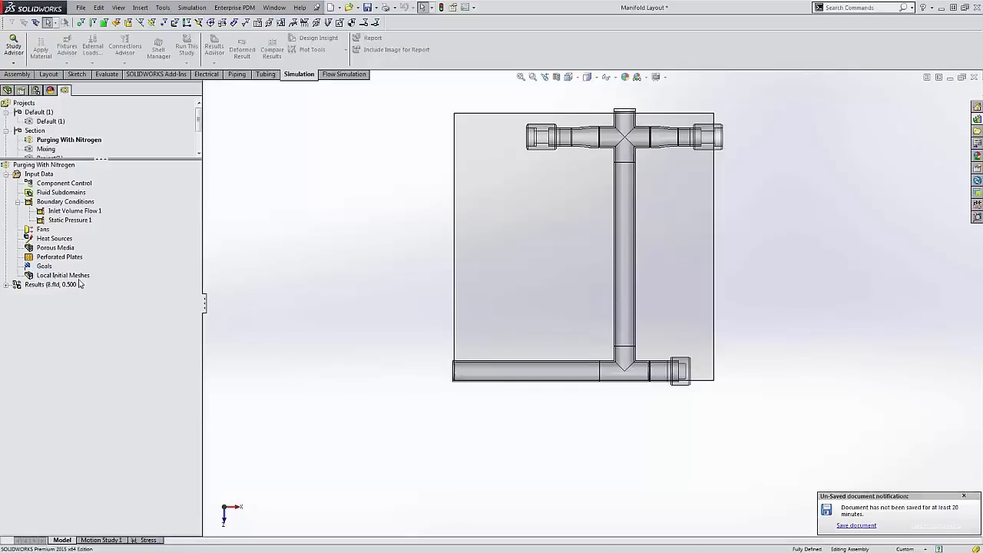
# Examine the parameters available for global goals, including the mass and volume fractions of the gases, without adding a goal
pyautogui.rightClick(44, 269)
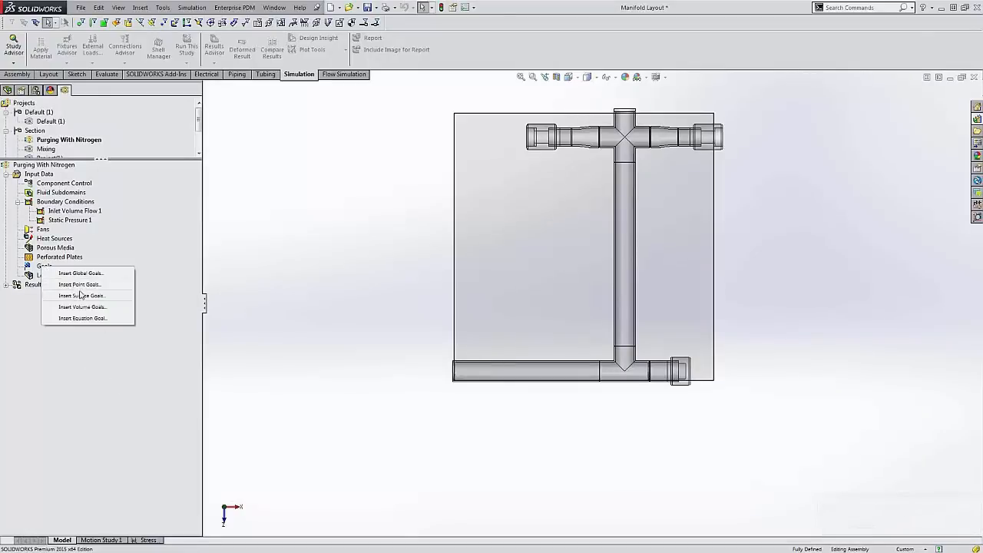
pyautogui.click(98, 271)
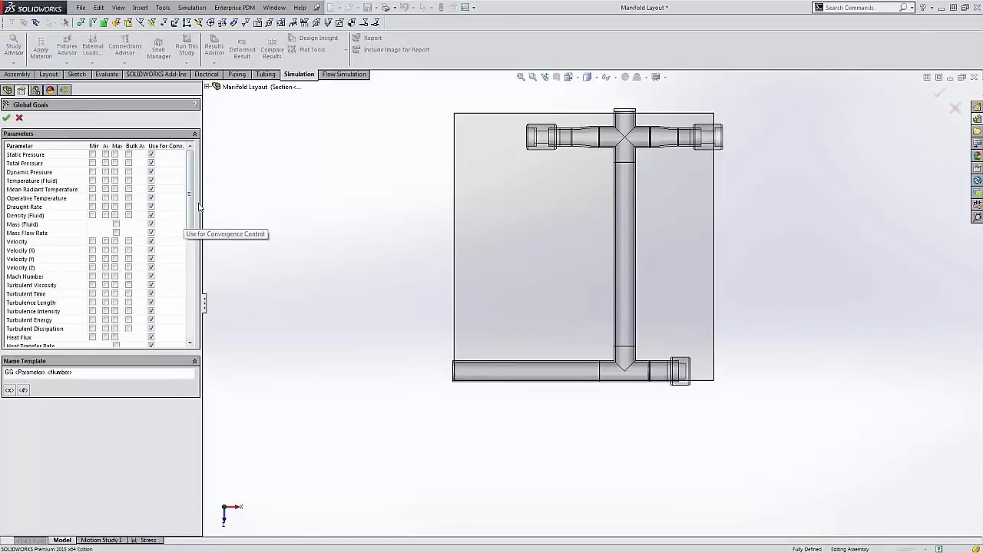
pyautogui.moveTo(191, 209); pyautogui.dragTo(212, 312)
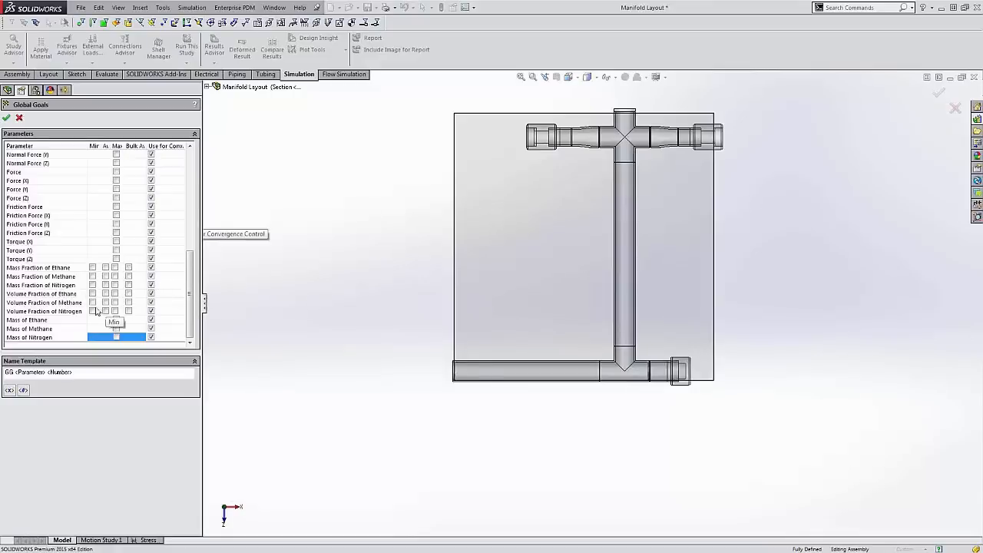
pyautogui.click(18, 118)
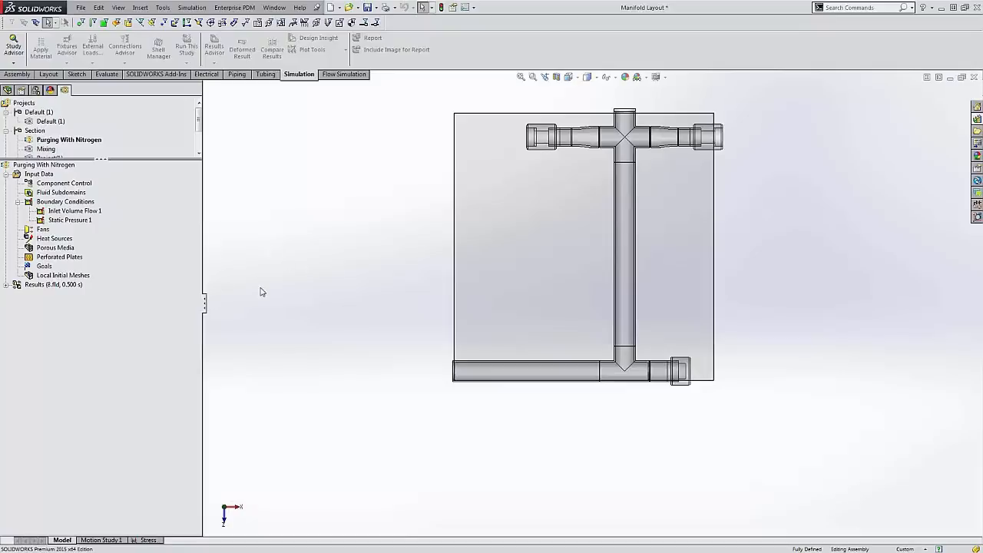
# Review the substance concentrations of the static pressure boundary condition, and close it without changes
pyautogui.click(84, 220)
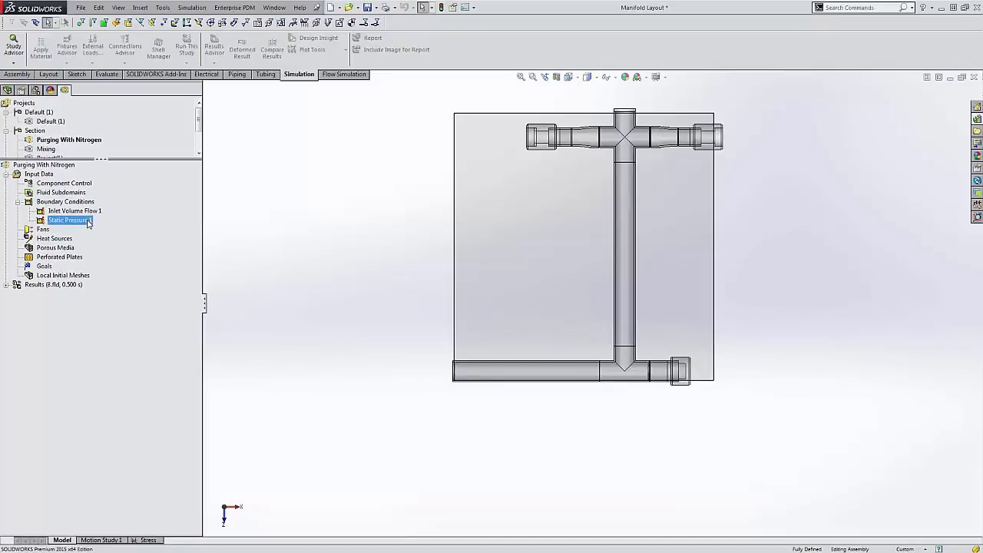
pyautogui.rightClick(86, 221)
pyautogui.click(112, 228)
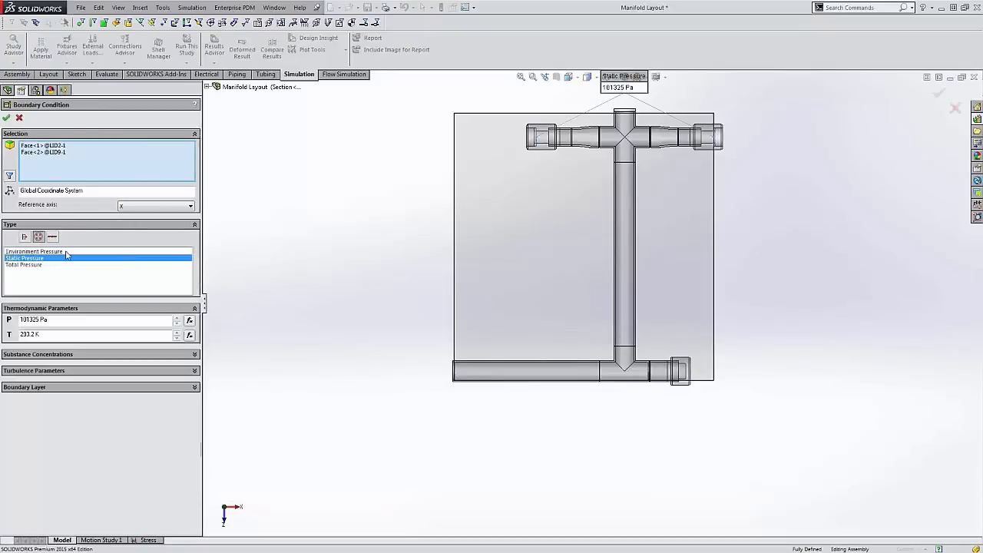
pyautogui.click(47, 355)
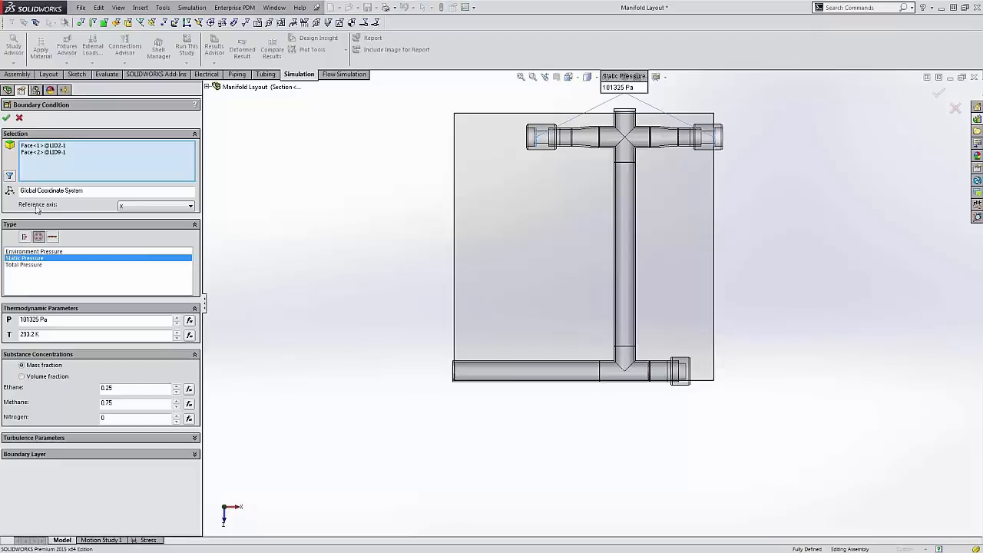
pyautogui.click(20, 119)
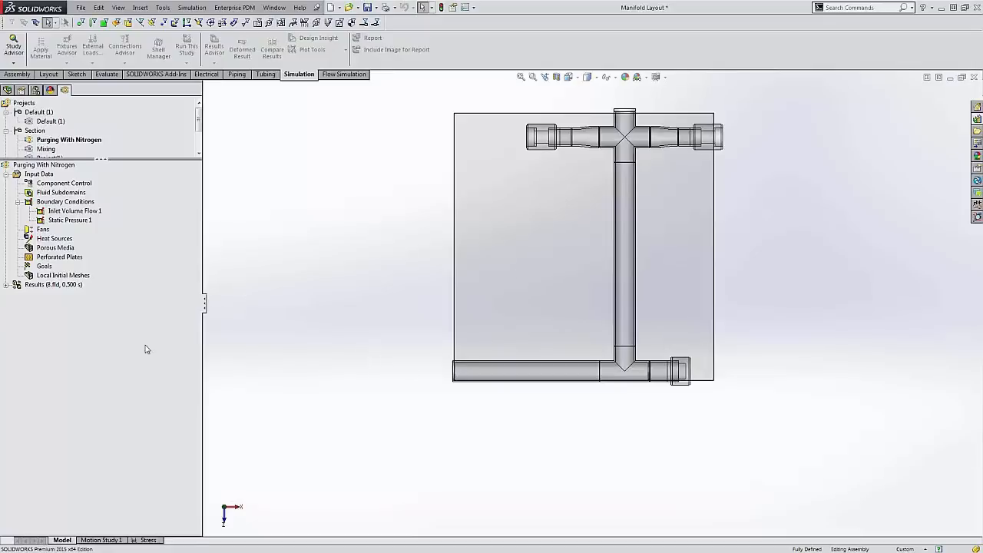
# Browse the time history of the results and load the 0.01 s time moment
pyautogui.click(6, 285)
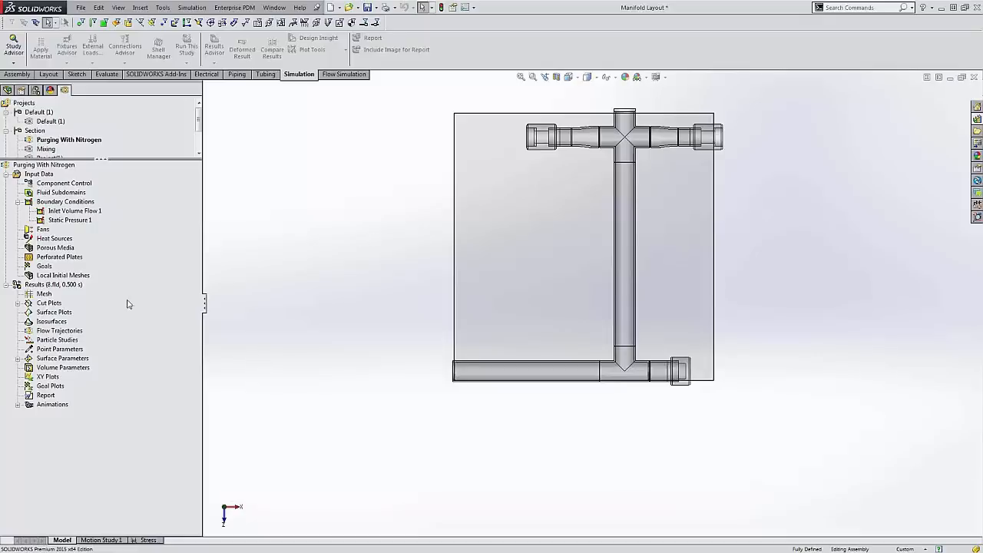
pyautogui.click(54, 287)
pyautogui.rightClick(56, 287)
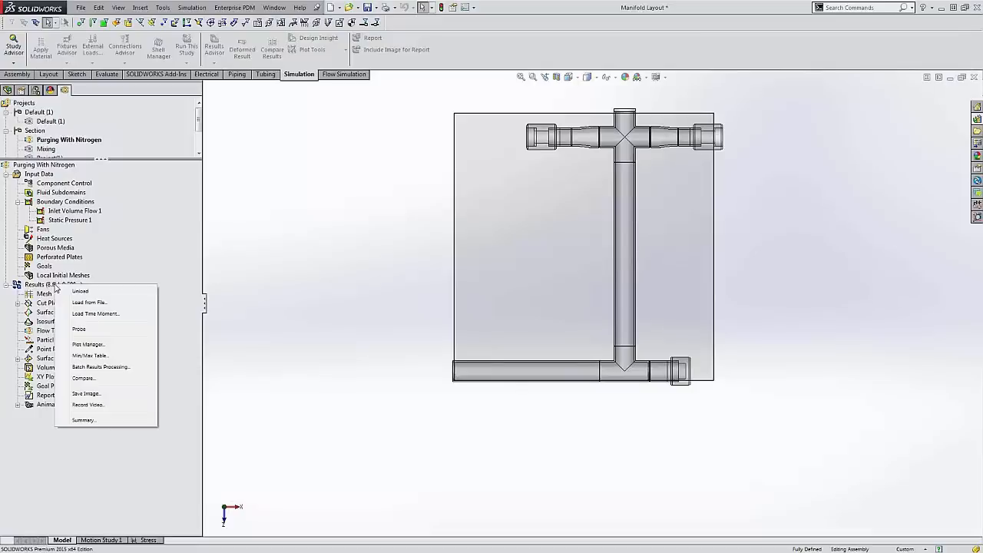
pyautogui.click(111, 315)
pyautogui.click(123, 147)
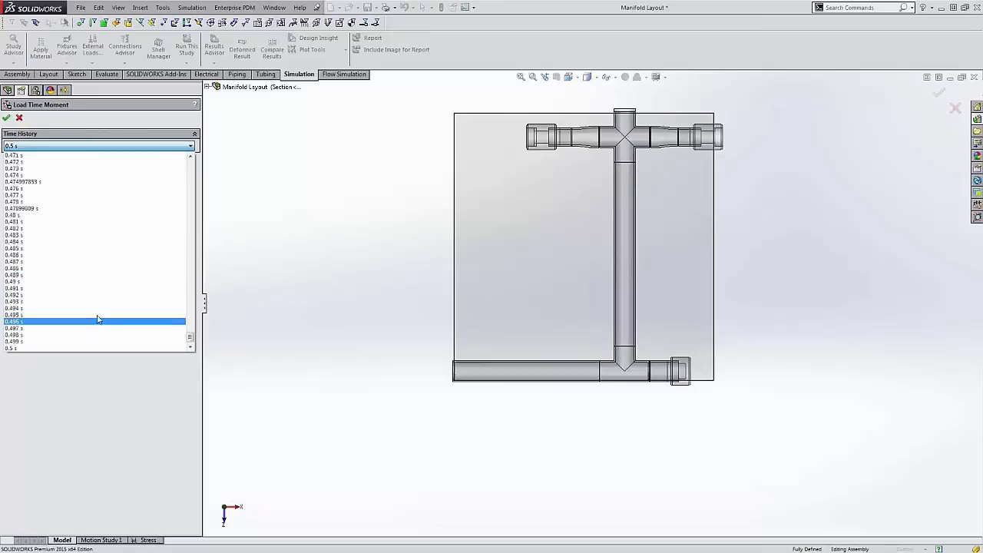
pyautogui.scroll(1, 131, 315)
pyautogui.moveTo(190, 336)
pyautogui.mouseDown()
pyautogui.moveTo(188, 157)
pyautogui.moveTo(183, 351)
pyautogui.mouseUp()
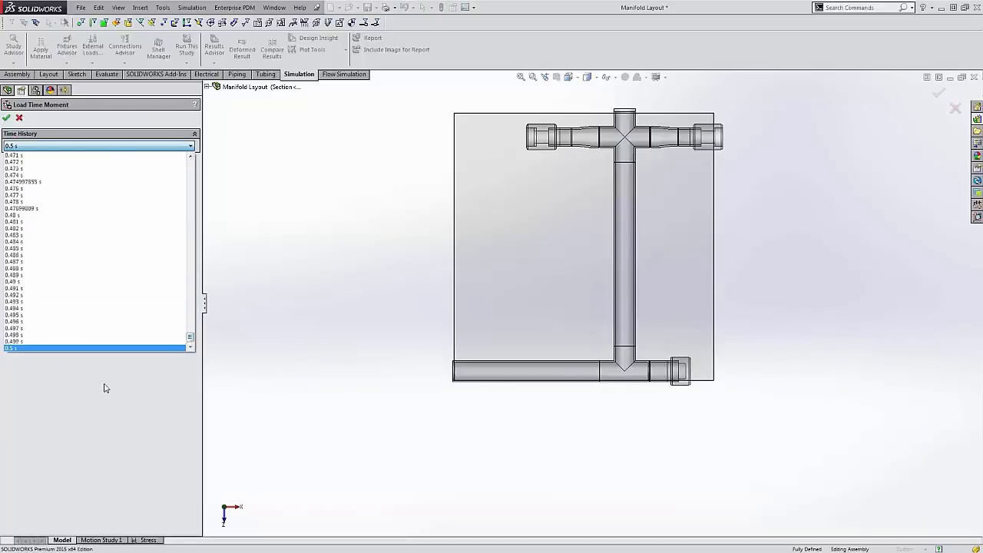
pyautogui.click(106, 388)
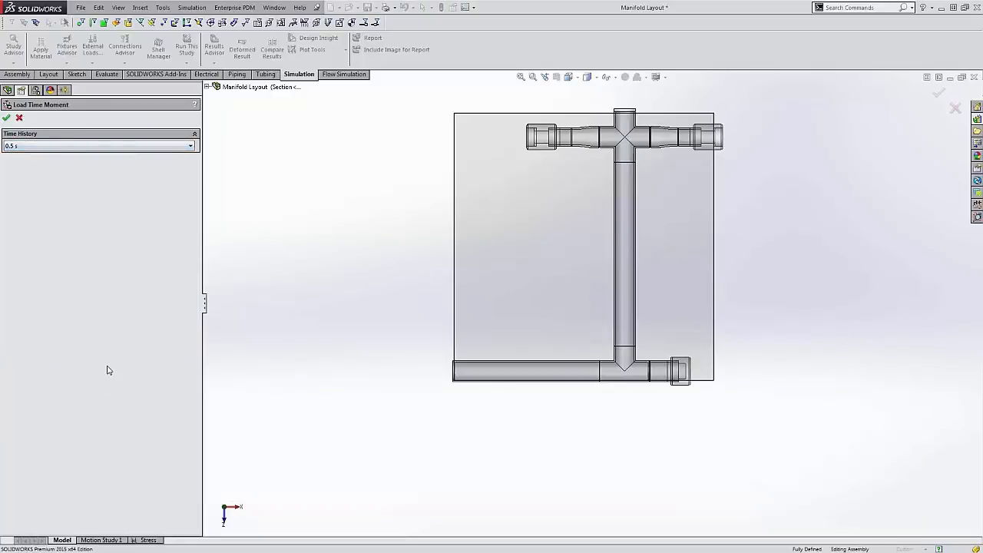
pyautogui.click(31, 146)
pyautogui.scroll(3, 77, 219)
pyautogui.moveTo(190, 335); pyautogui.dragTo(189, 163)
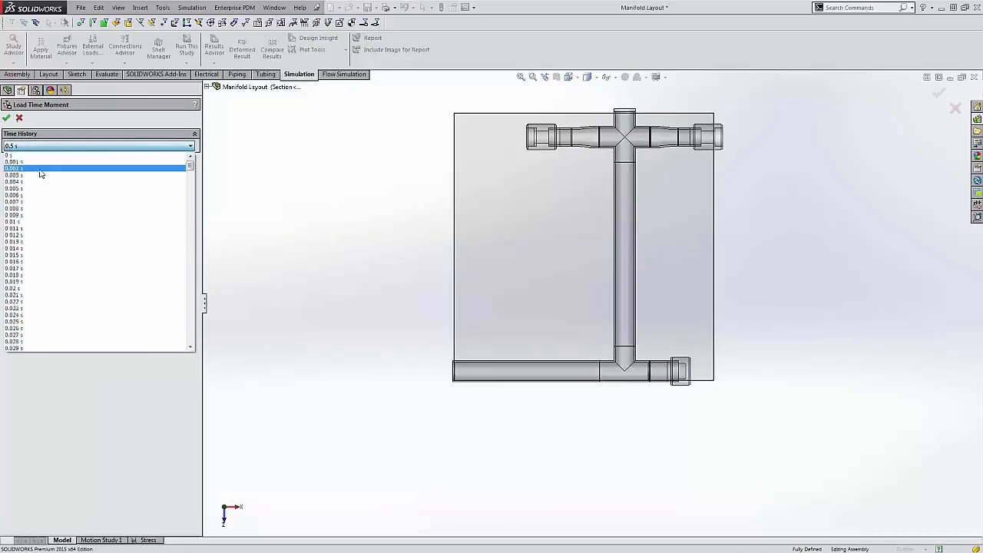
pyautogui.click(39, 222)
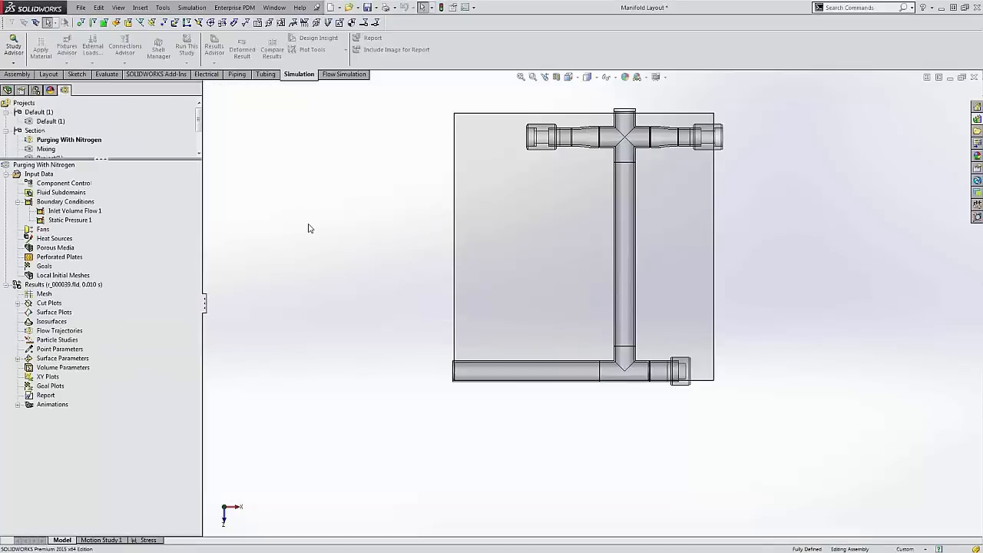
# Show the mass fraction nitrogen cut plot and examine its contours and colour legend
pyautogui.click(18, 302)
pyautogui.rightClick(66, 315)
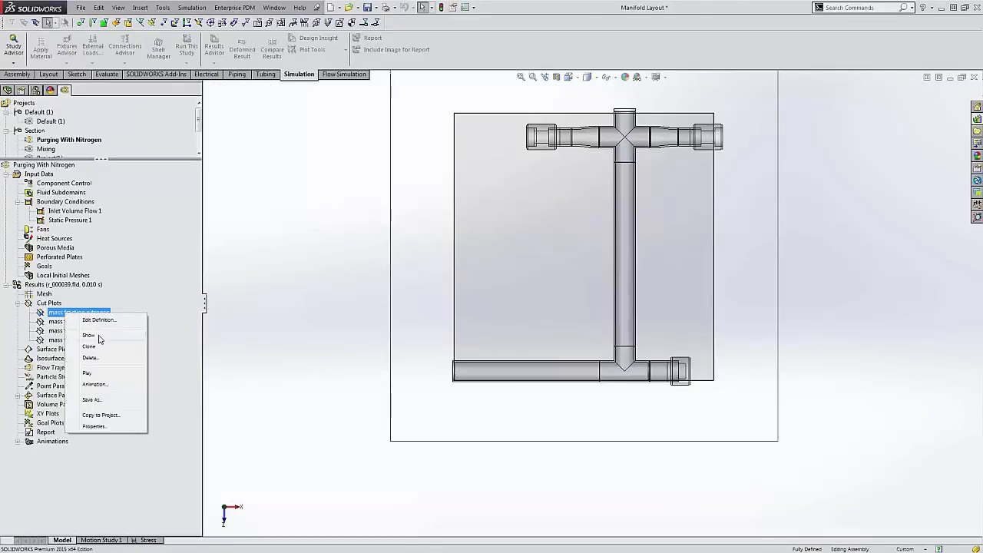
pyautogui.click(100, 336)
pyautogui.click(319, 321)
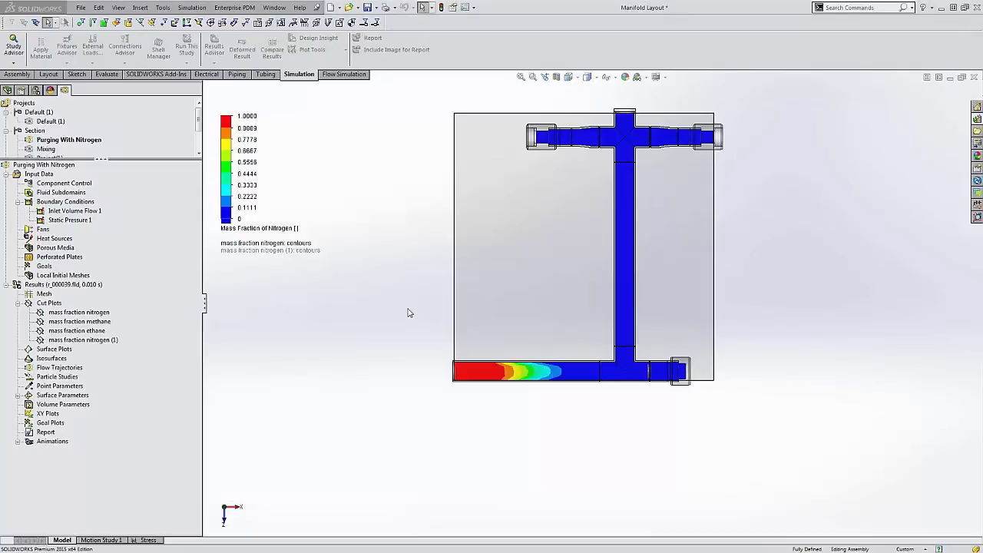
pyautogui.click(286, 186)
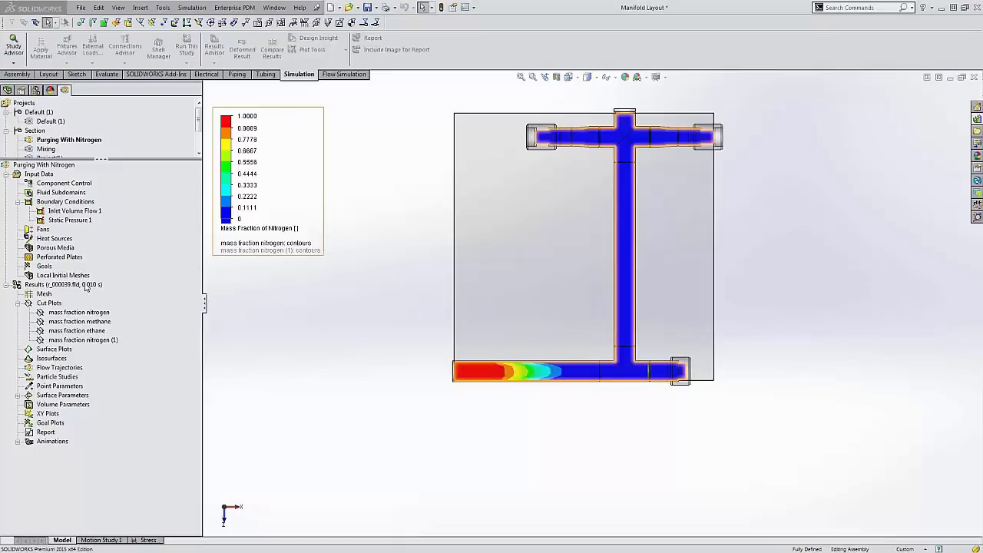
pyautogui.click(505, 389)
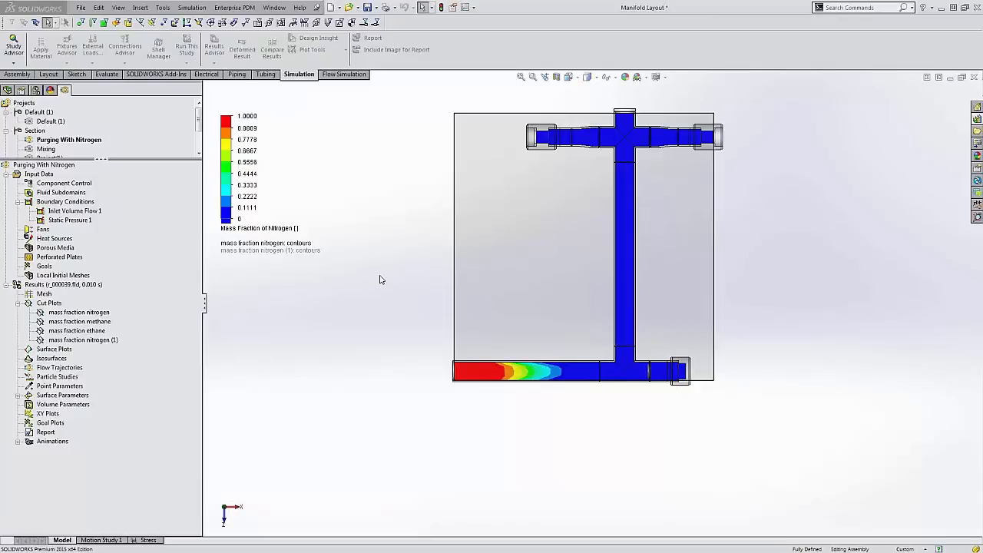
# Hide the mass fraction nitrogen cut plot and show the mass fraction methane cut plot instead
pyautogui.rightClick(98, 315)
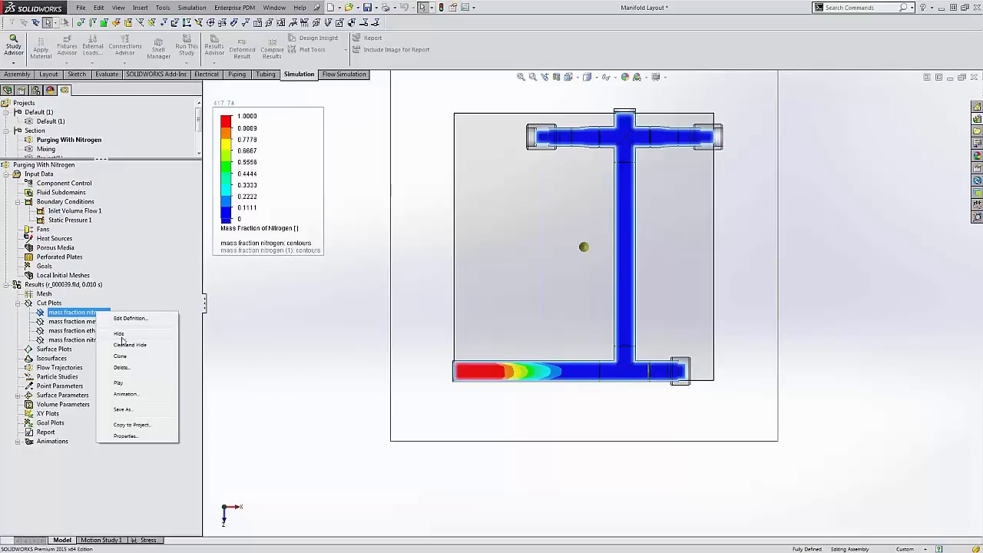
pyautogui.click(112, 328)
pyautogui.rightClick(100, 323)
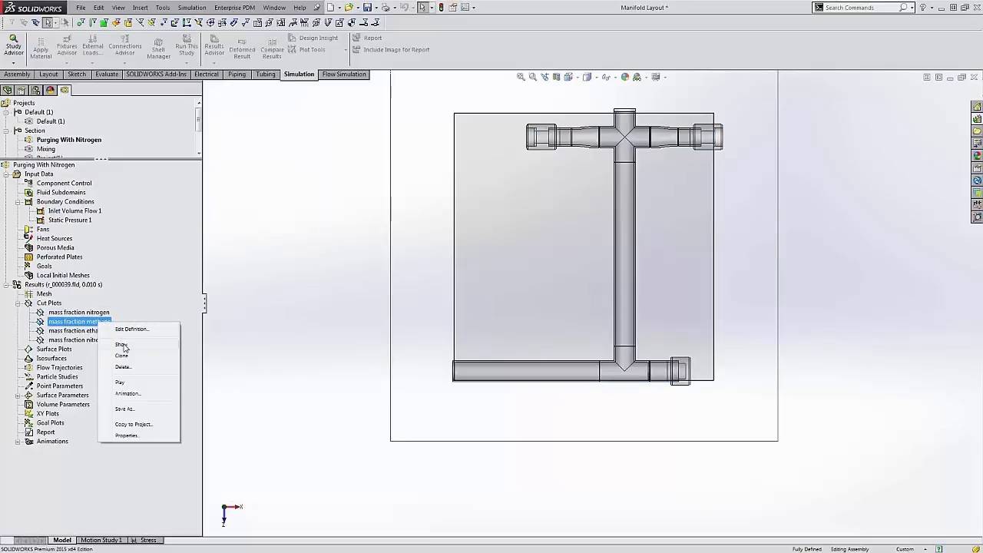
pyautogui.click(116, 335)
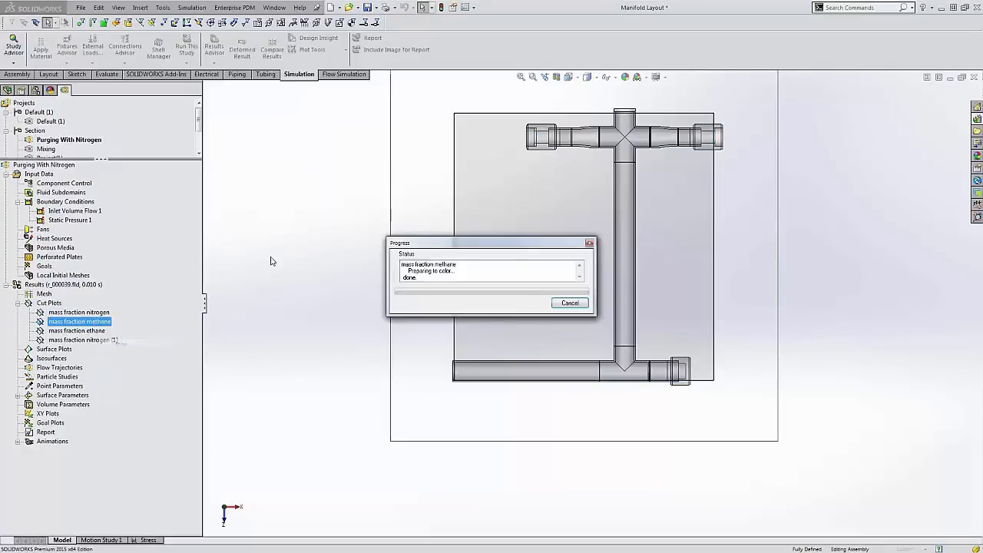
pyautogui.click(294, 454)
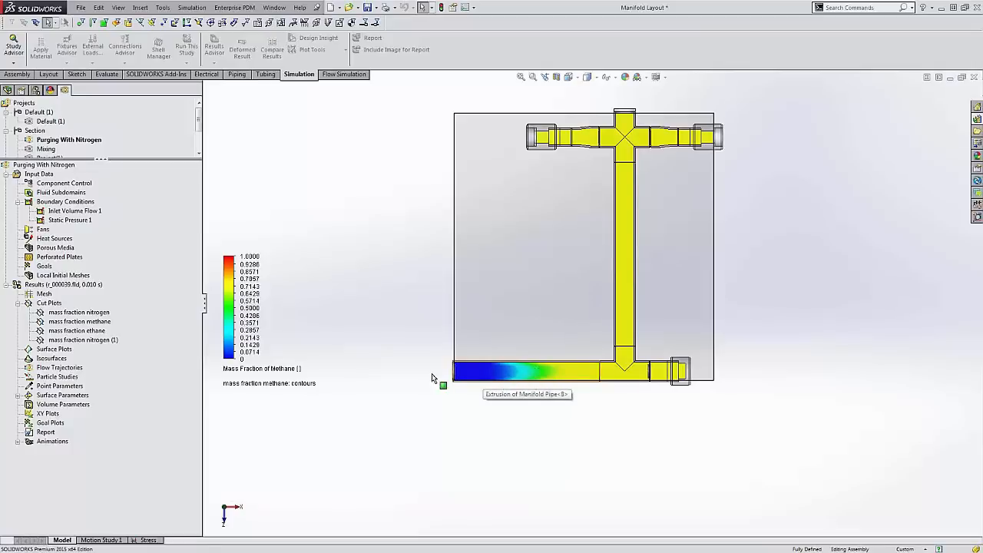
# Replace the mass fraction methane cut plot with the mass fraction ethane one, examine its contours and hide it
pyautogui.click(97, 323)
pyautogui.rightClick(97, 323)
pyautogui.click(123, 343)
pyautogui.rightClick(102, 334)
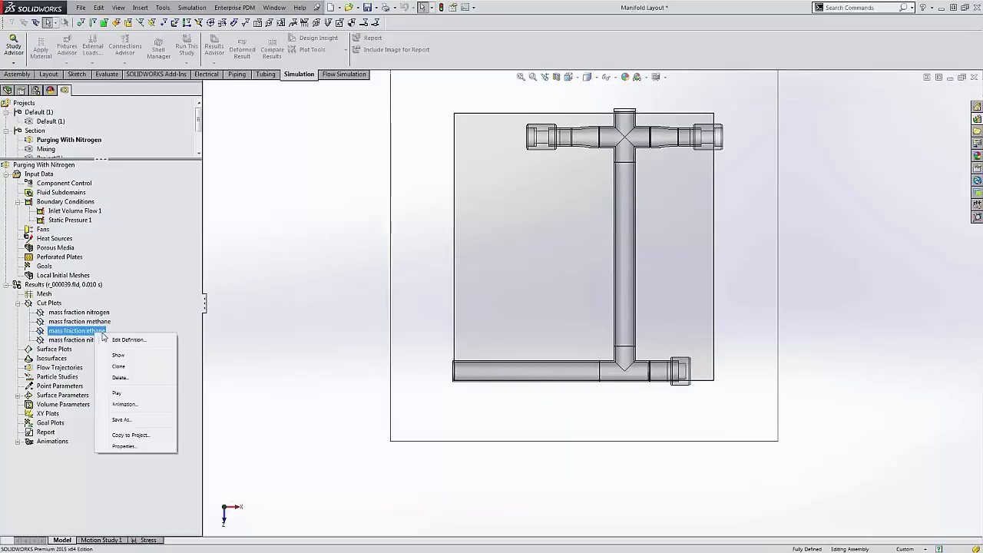
pyautogui.click(118, 355)
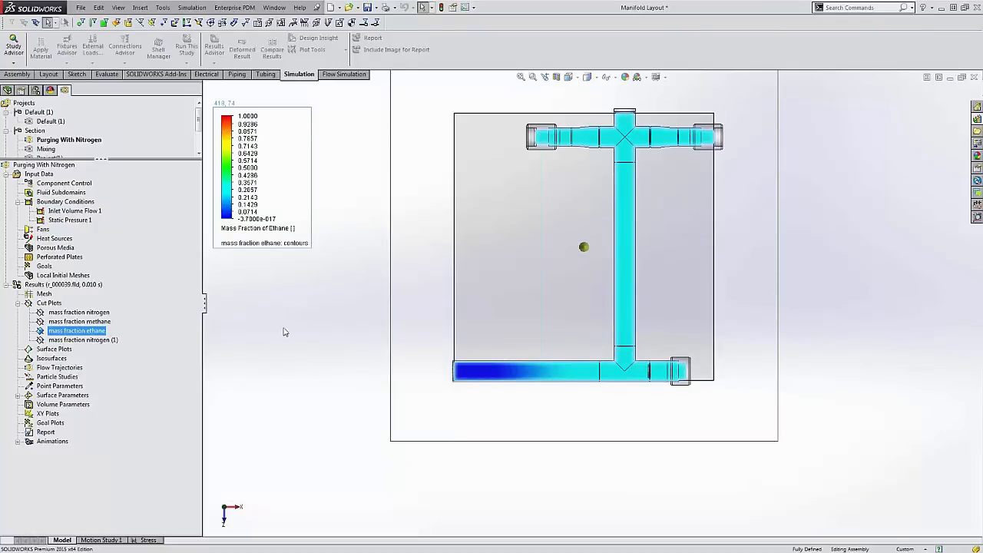
pyautogui.press('Escape')
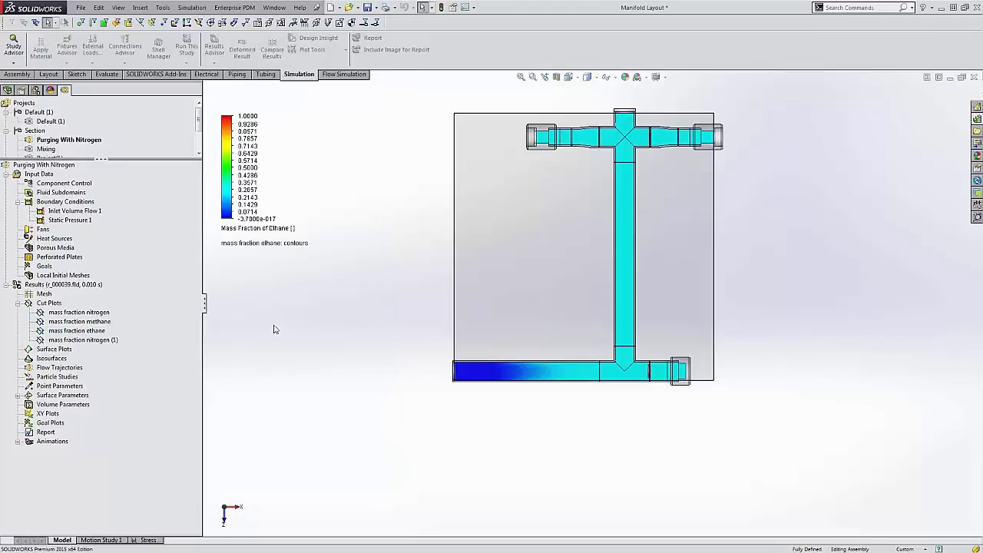
pyautogui.rightClick(89, 335)
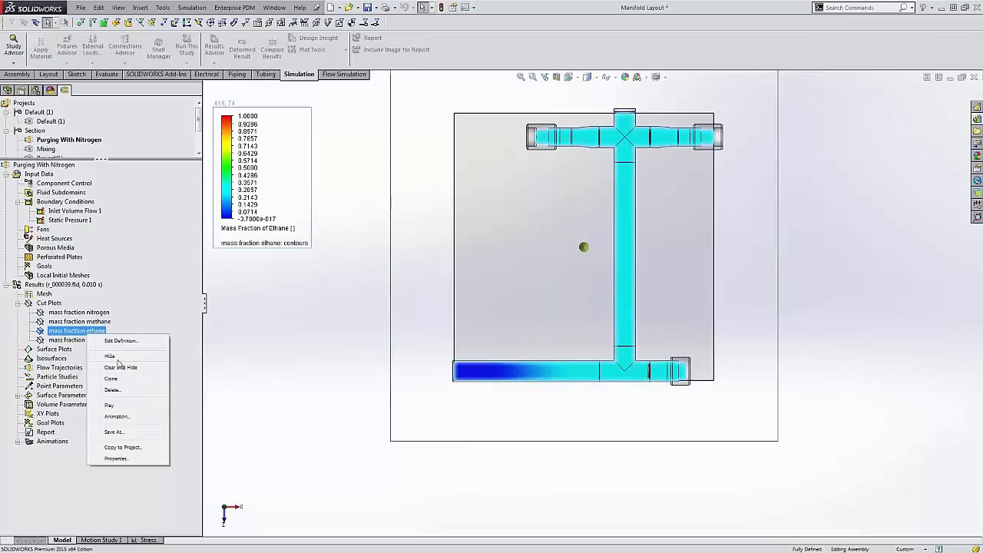
pyautogui.click(118, 357)
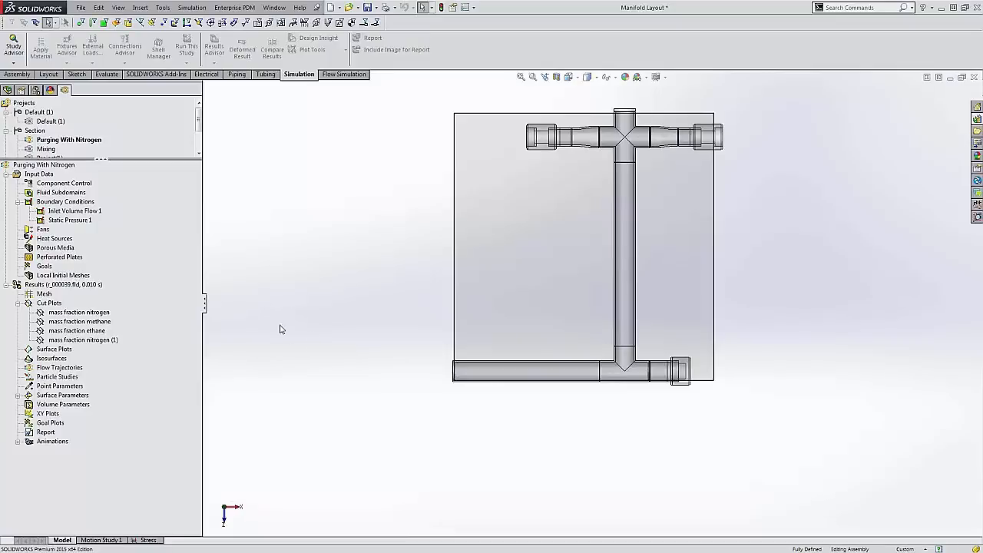
# Create an animation from the mass fraction nitrogen cut plot and expand its timeline
pyautogui.click(97, 314)
pyautogui.rightClick(97, 315)
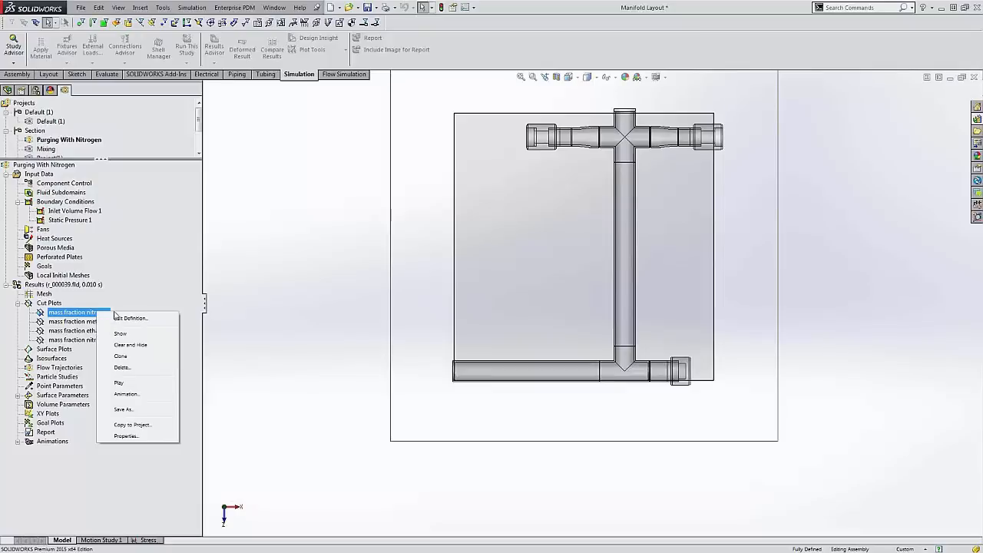
pyautogui.click(135, 395)
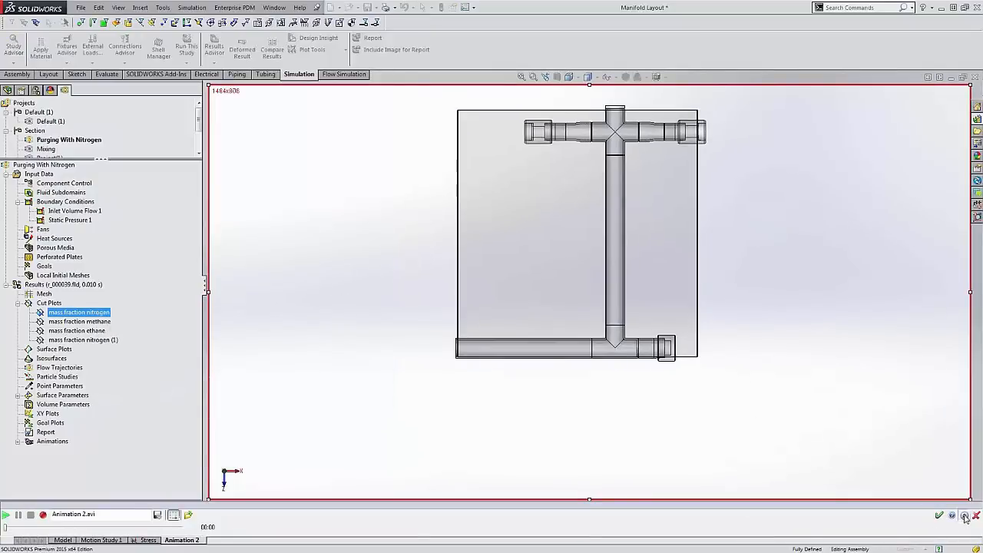
pyautogui.click(964, 516)
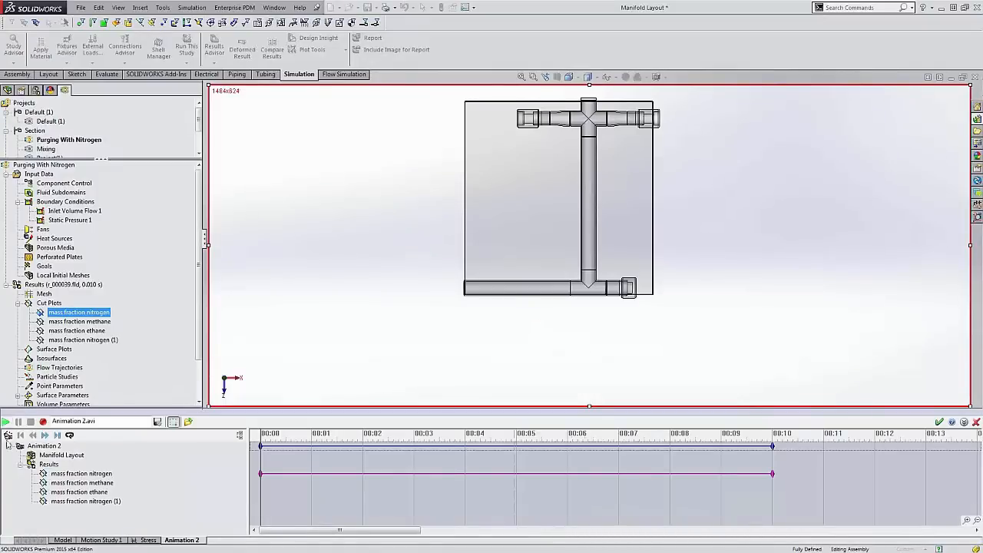
# In the Animation Wizard, keep the 10 s animation time, delete all existing tracks and leave model rotation off
pyautogui.click(8, 434)
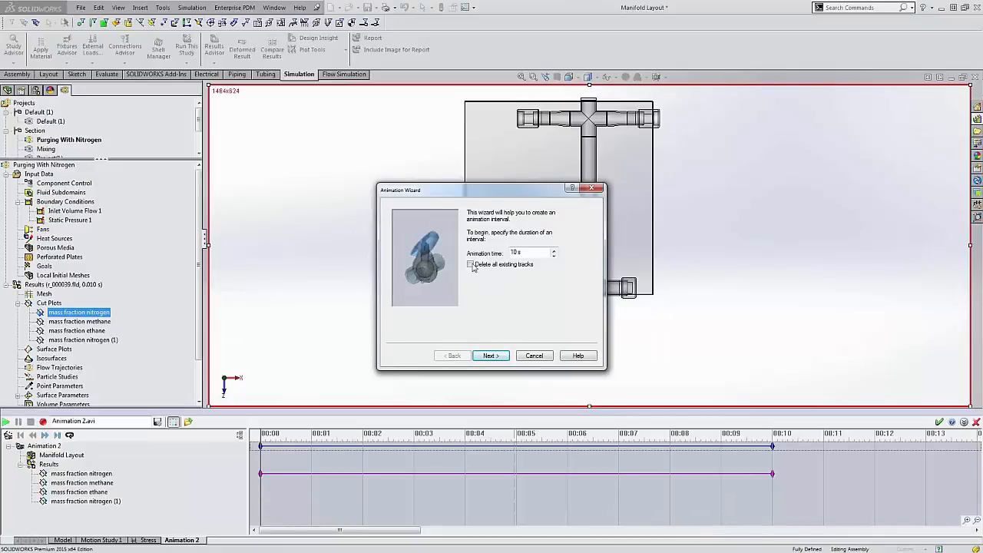
pyautogui.moveTo(534, 253); pyautogui.dragTo(508, 253)
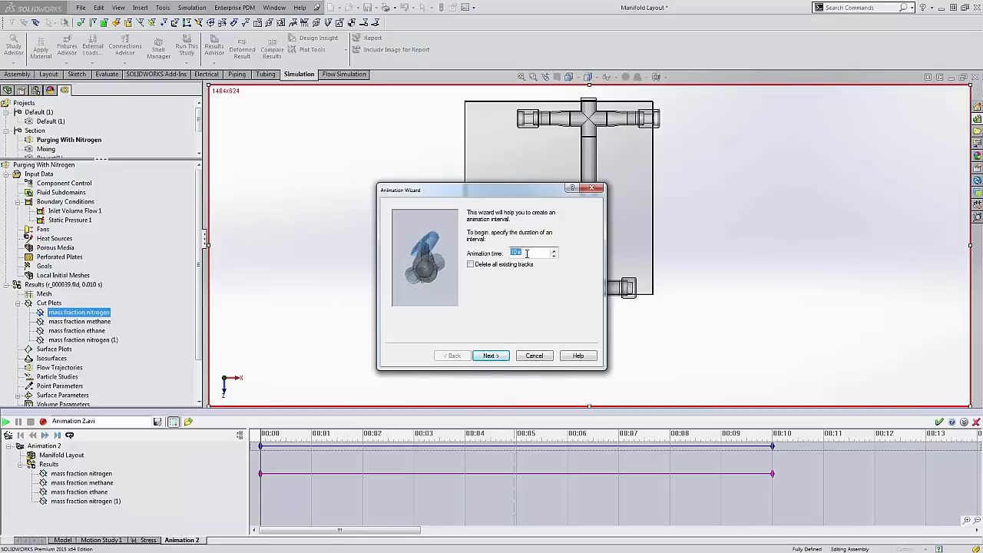
pyautogui.click(471, 264)
pyautogui.click(497, 358)
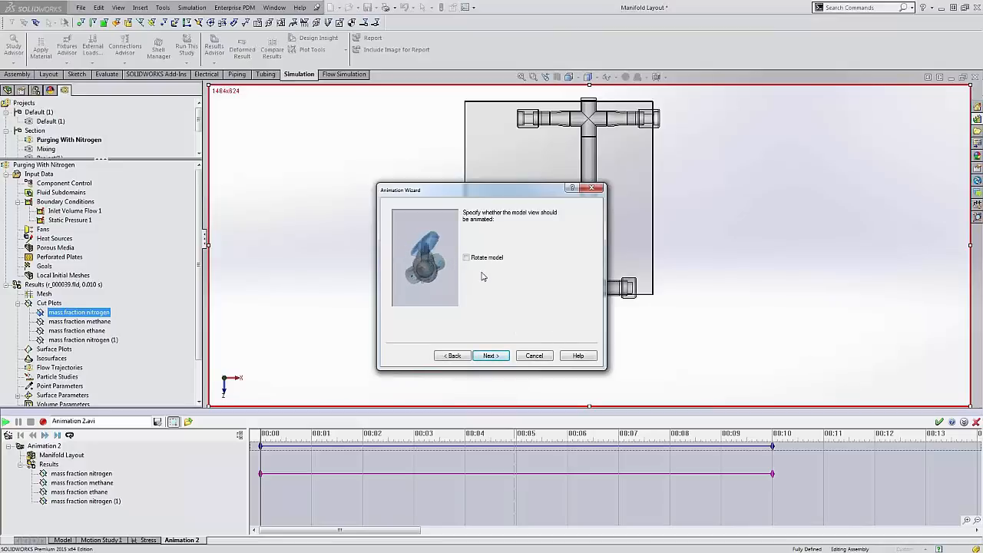
pyautogui.click(500, 355)
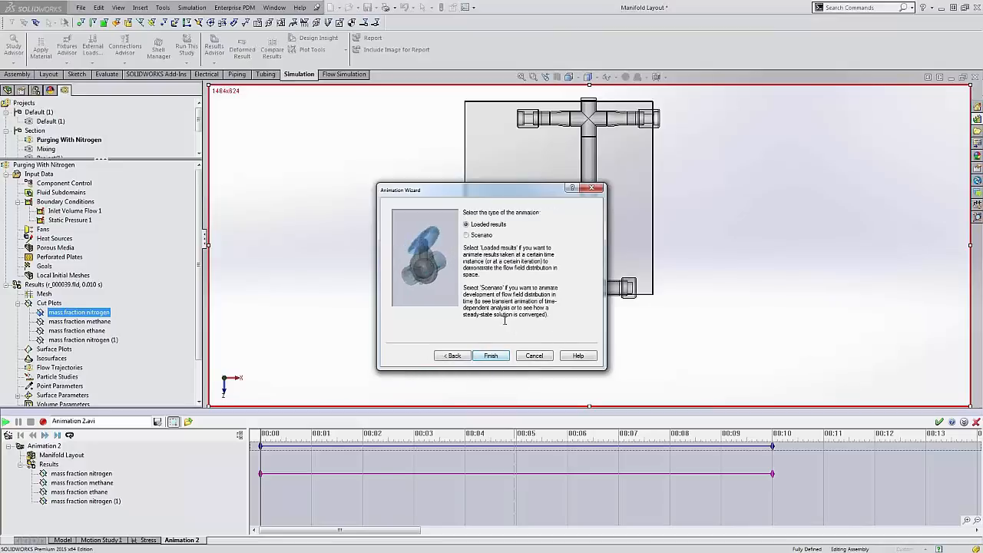
# Make the animation a Scenario with uniform distribution over physical time from 0 s to 0.5 s, and finish the wizard
pyautogui.click(467, 236)
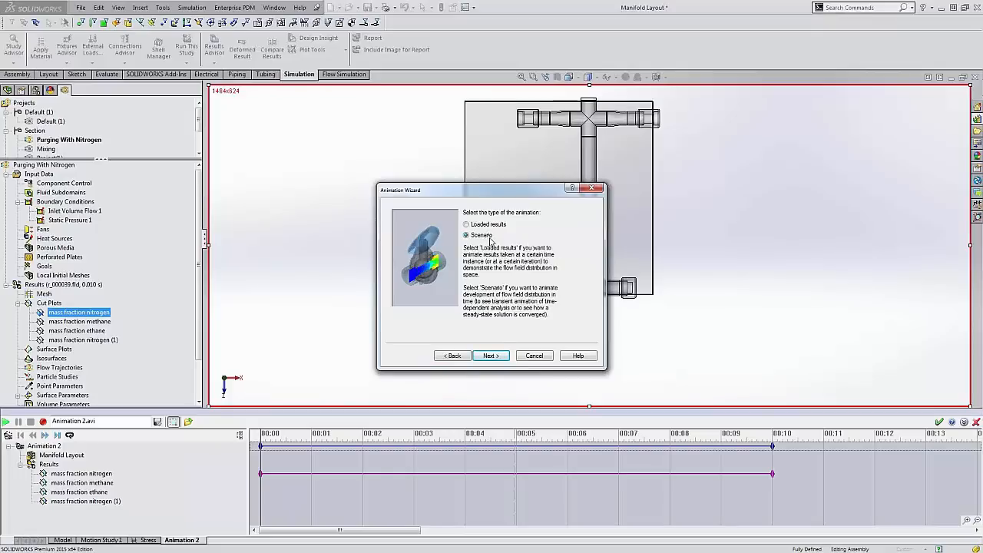
pyautogui.click(504, 355)
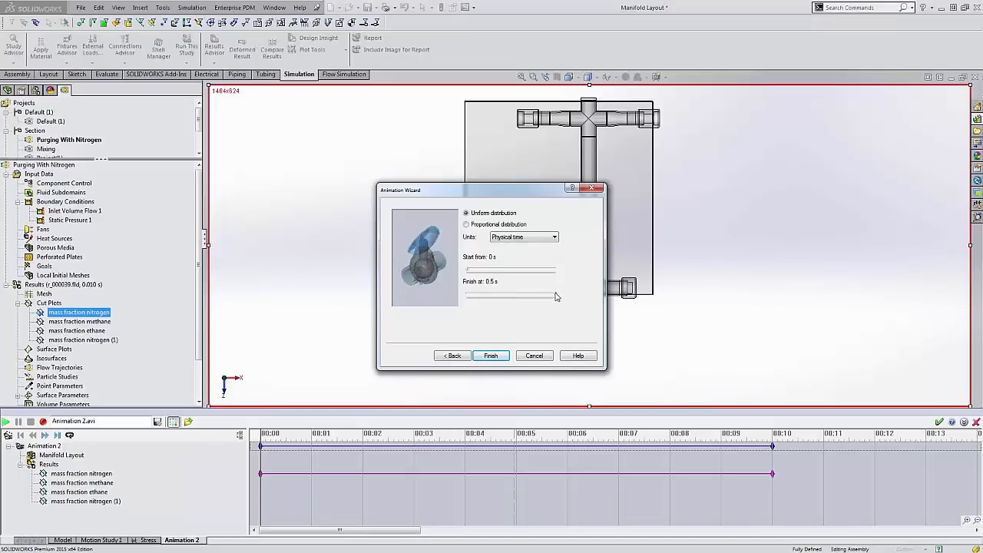
pyautogui.moveTo(556, 297); pyautogui.dragTo(514, 296)
pyautogui.click(514, 295)
pyautogui.moveTo(514, 296); pyautogui.dragTo(574, 298)
pyautogui.click(492, 356)
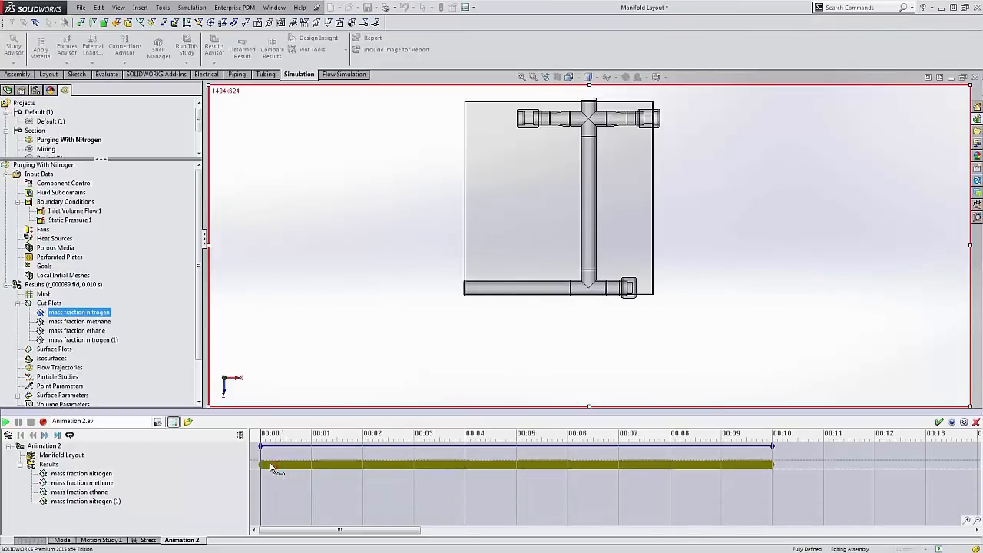
# Insert a control point on the mass fraction nitrogen track at 00:00 and extend the track to 00:10
pyautogui.click(775, 469)
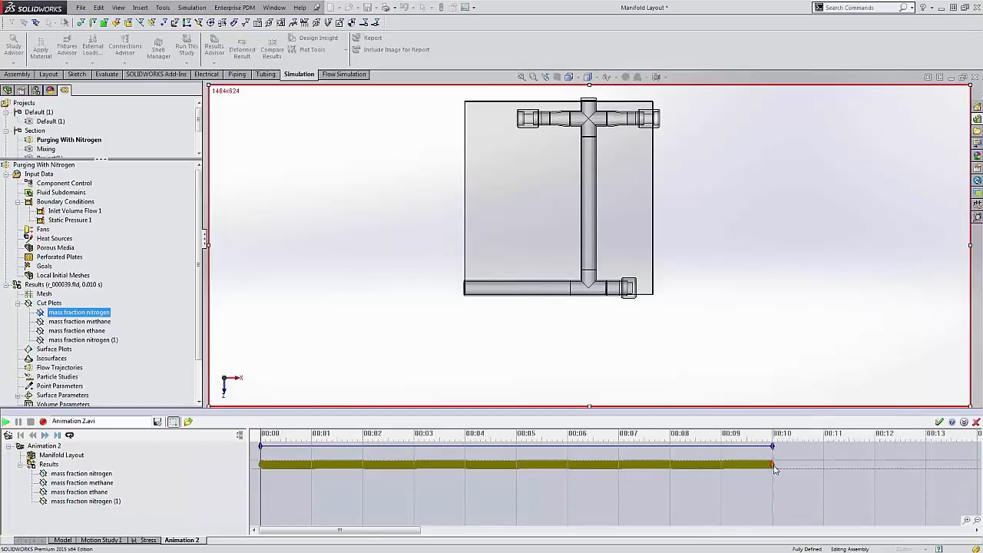
pyautogui.moveTo(774, 467)
pyautogui.mouseDown()
pyautogui.moveTo(664, 469)
pyautogui.moveTo(773, 468)
pyautogui.mouseUp()
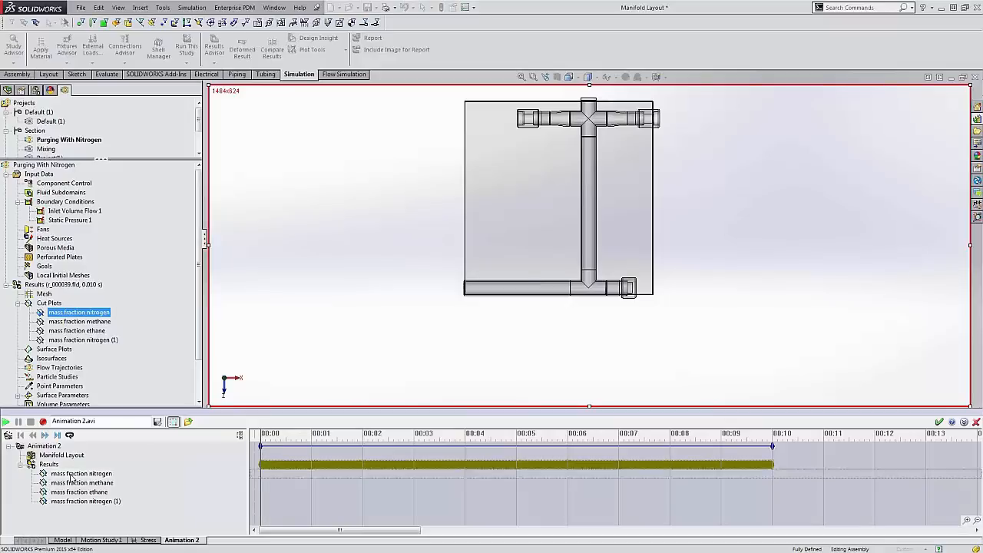
pyautogui.rightClick(262, 477)
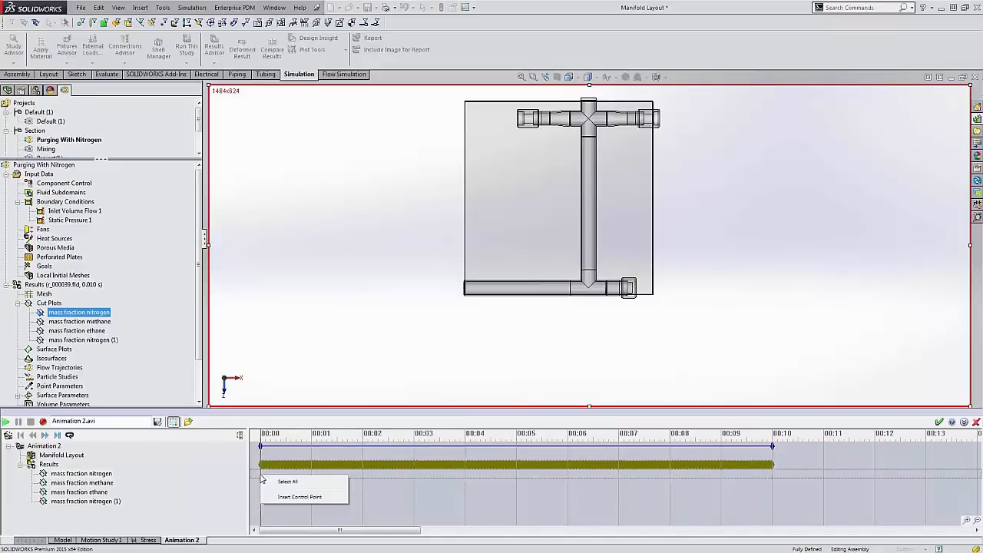
pyautogui.click(284, 501)
pyautogui.moveTo(306, 474); pyautogui.dragTo(771, 474)
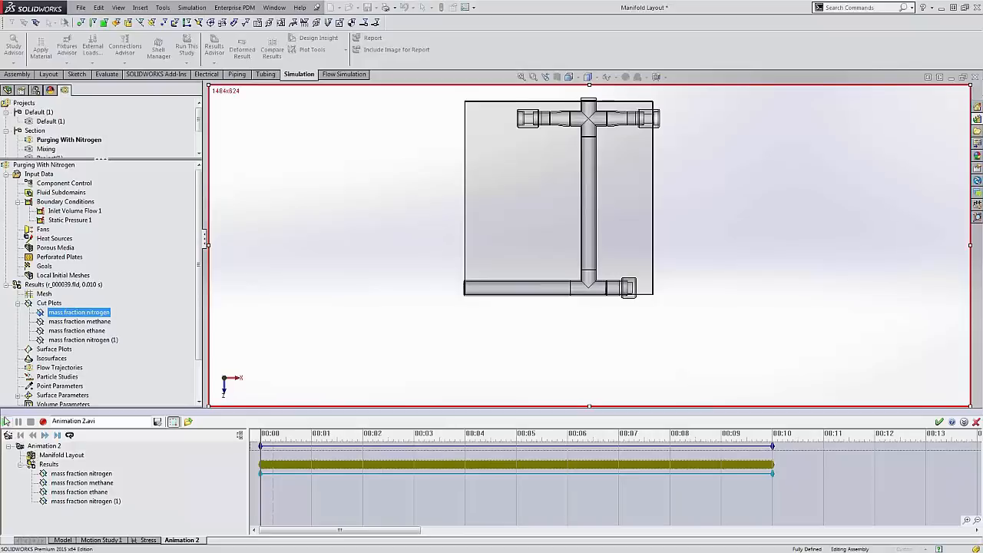
# Play the nitrogen purging animation, stop the playback and accept the animation
pyautogui.click(5, 422)
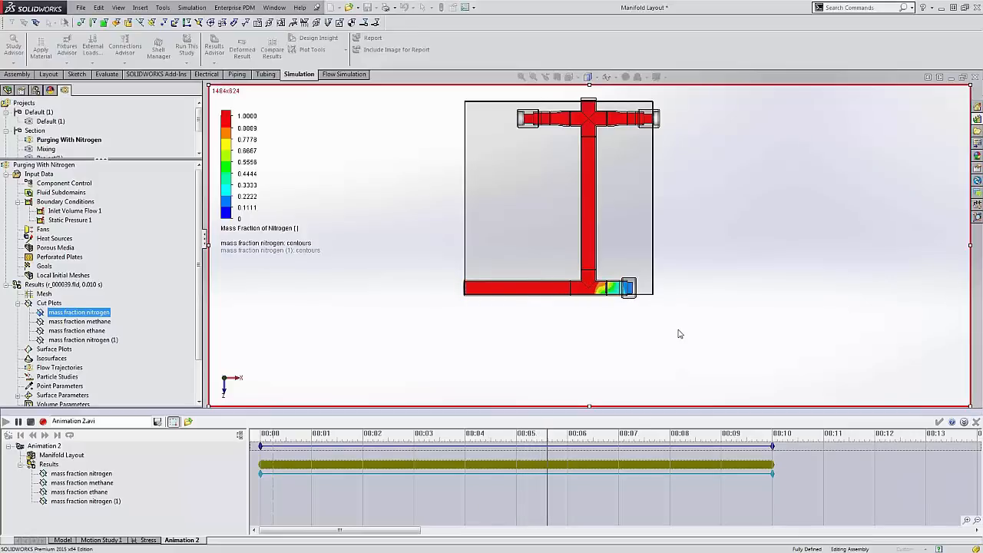
pyautogui.click(31, 422)
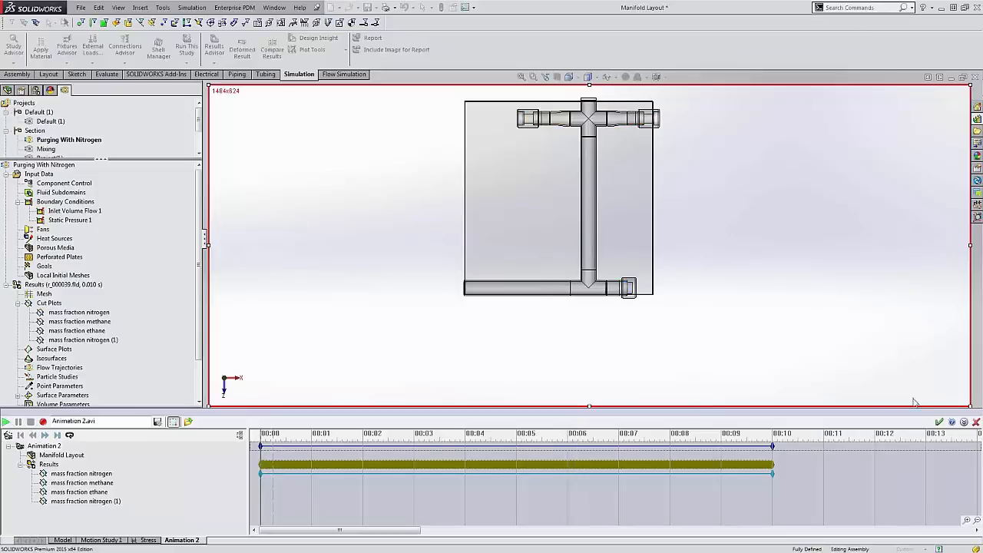
pyautogui.click(939, 422)
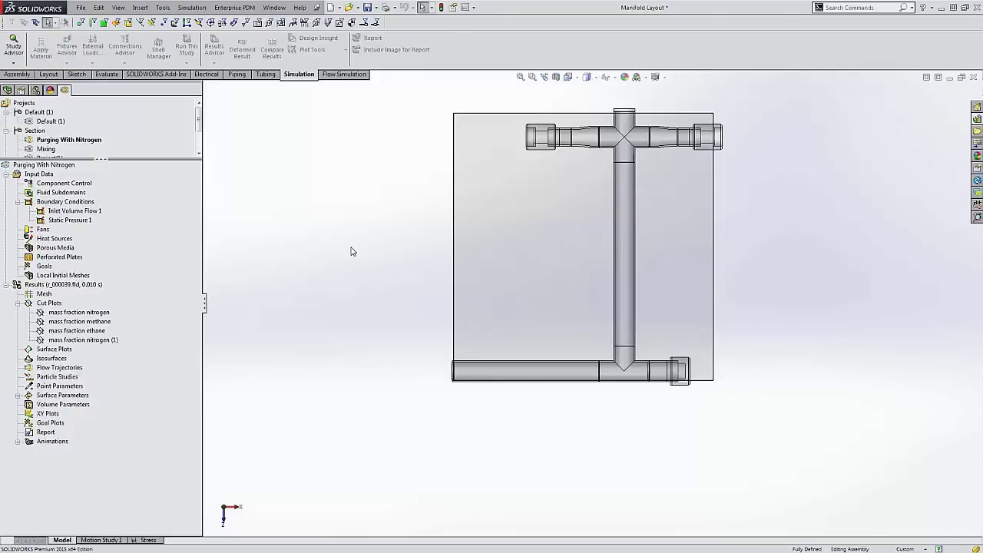
# Activate the Mixing project and review its analysis type and initial concentrations in the general settings without changing them
pyautogui.rightClick(41, 148)
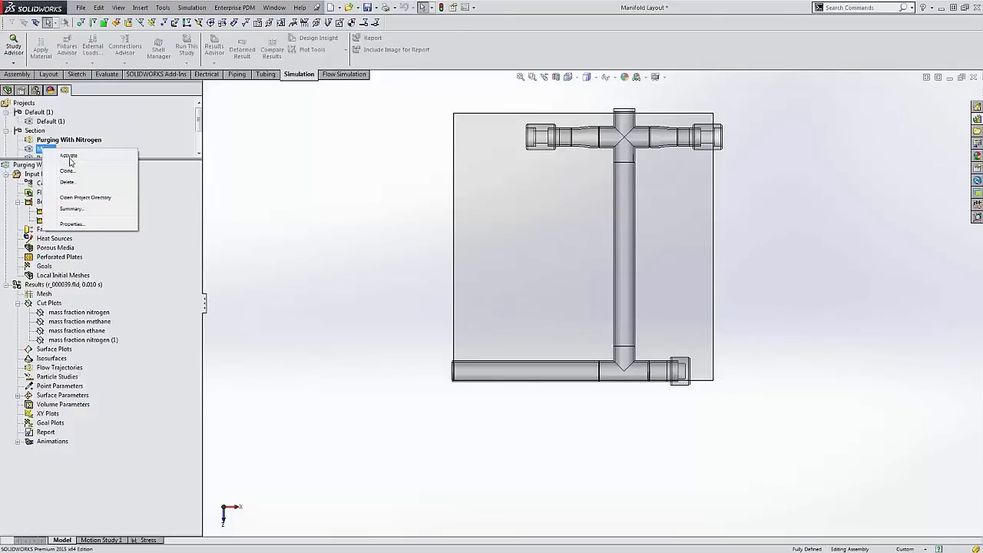
pyautogui.click(70, 157)
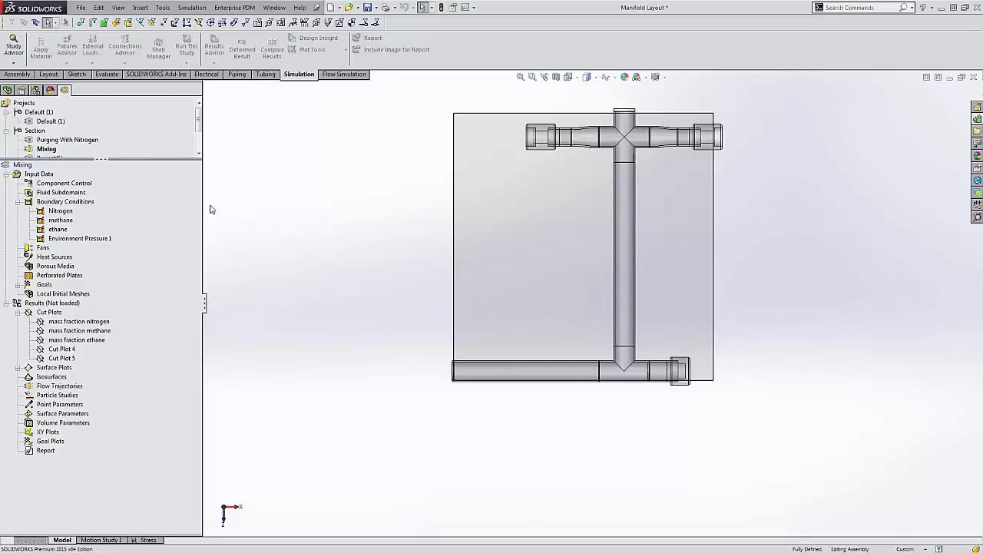
pyautogui.click(39, 175)
pyautogui.rightClick(40, 176)
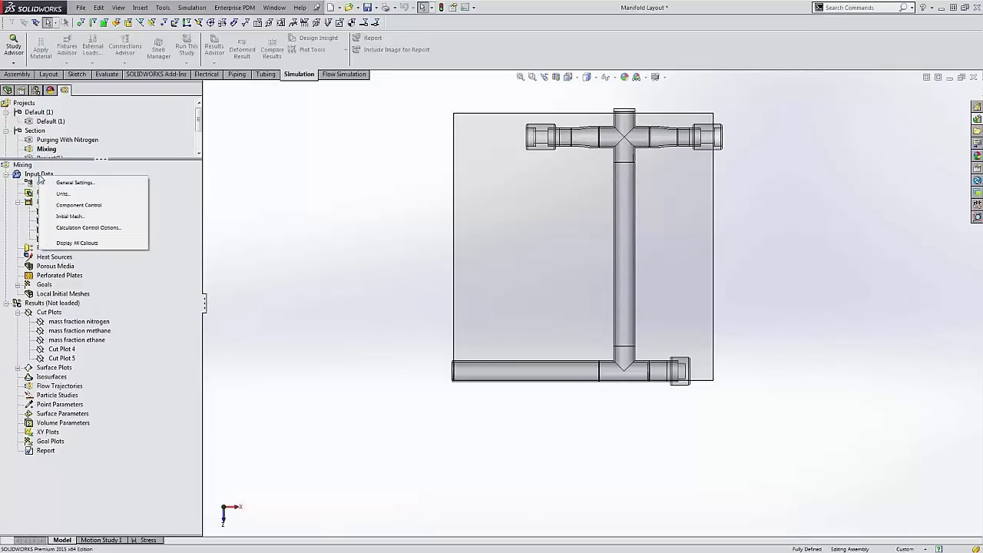
pyautogui.click(115, 185)
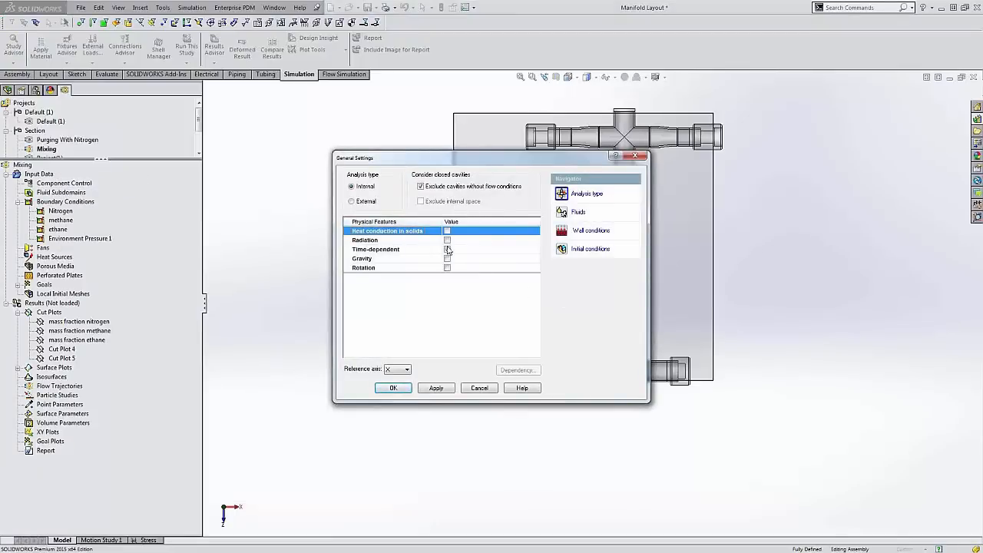
pyautogui.click(585, 251)
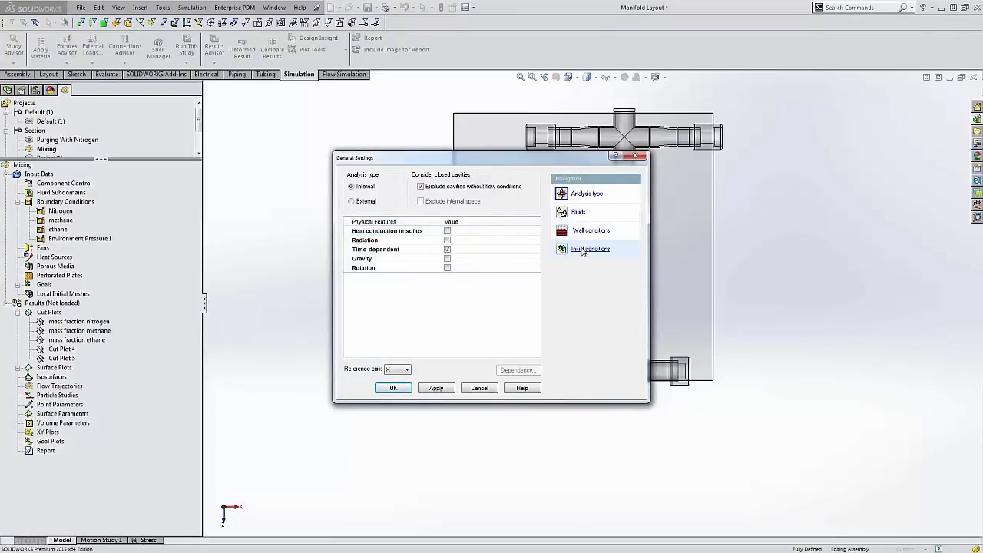
pyautogui.click(345, 289)
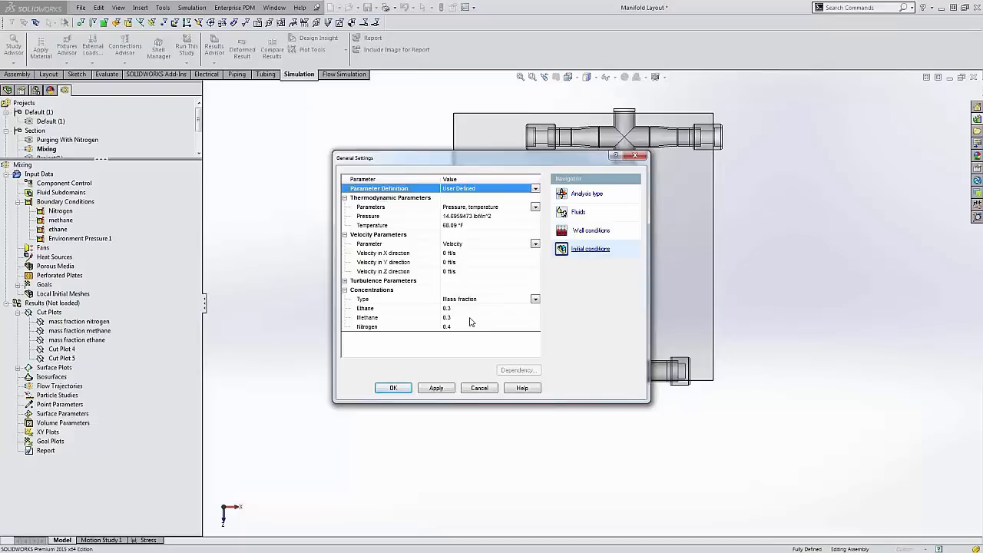
pyautogui.click(479, 389)
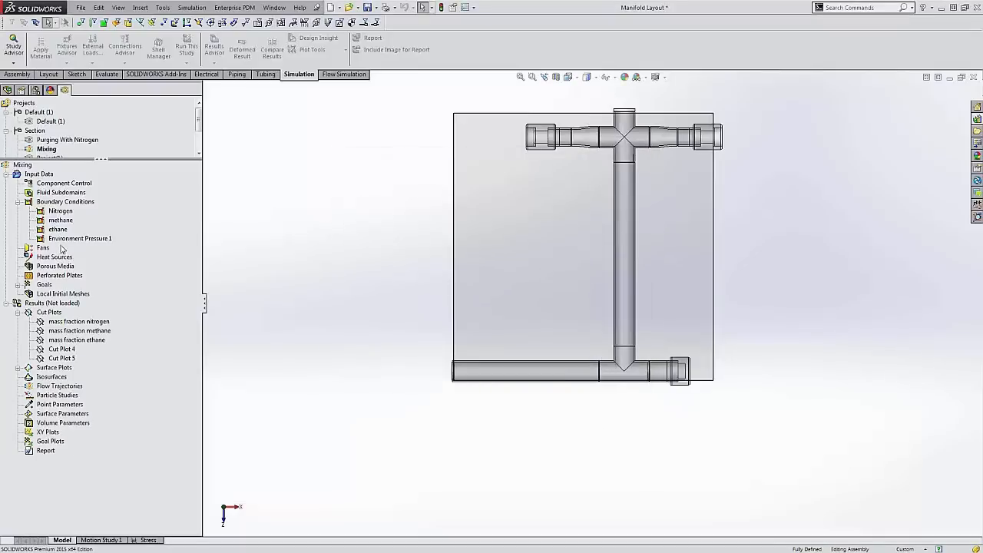
# Review the mass flow rate and substance concentrations of the Nitrogen boundary condition, and close it without changes
pyautogui.rightClick(67, 214)
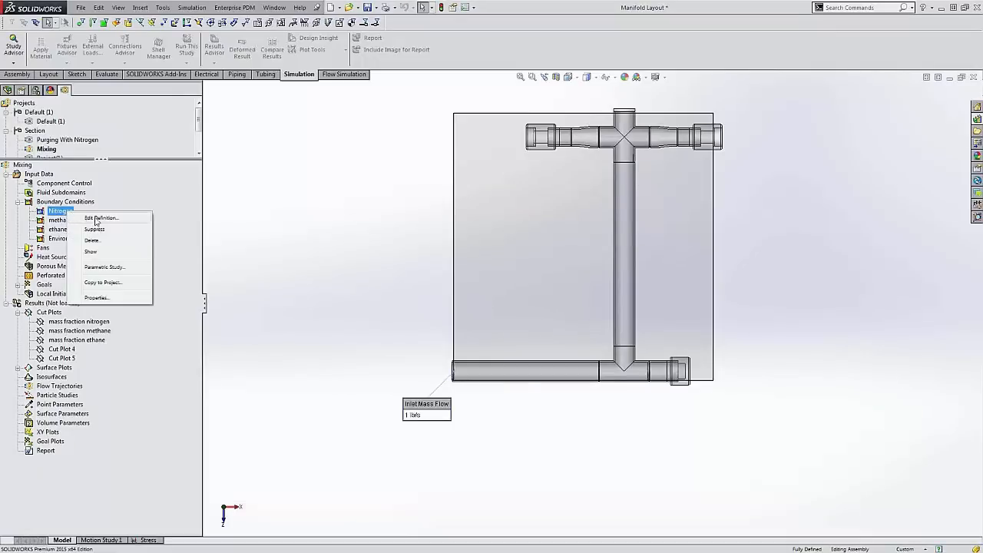
pyautogui.click(98, 217)
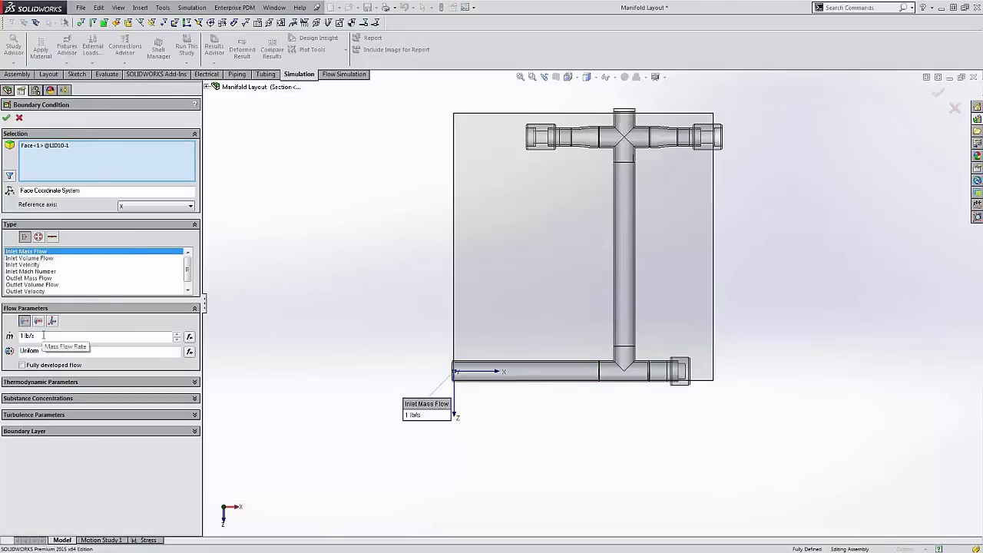
pyautogui.click(54, 398)
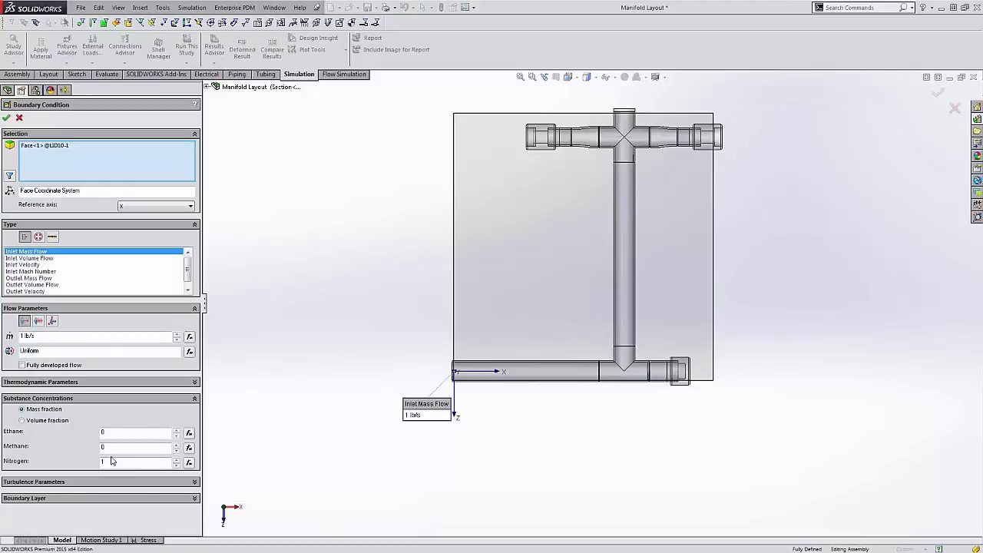
pyautogui.click(19, 119)
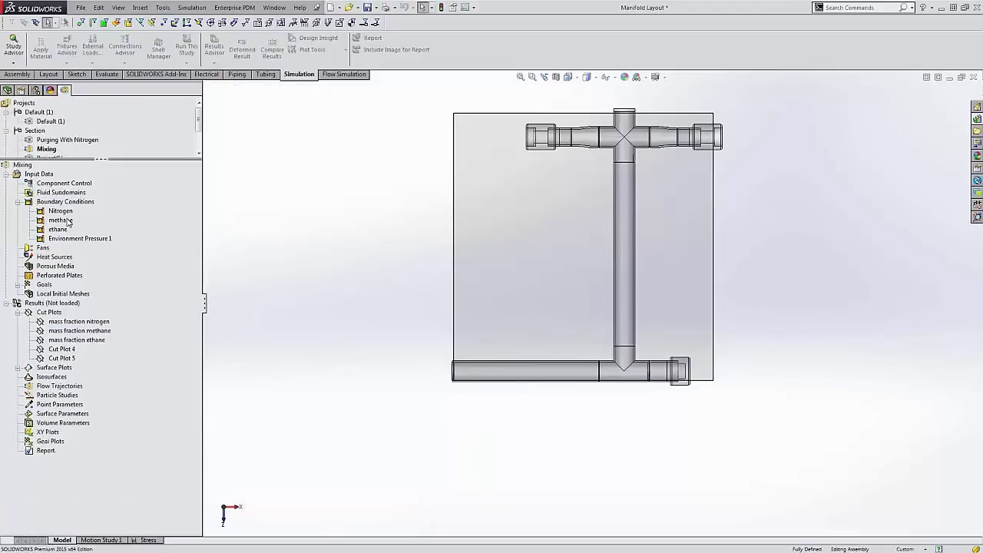
# Review the inlet mass flow and substance concentrations of the methane boundary condition, and close it without changes
pyautogui.rightClick(67, 221)
pyautogui.click(98, 227)
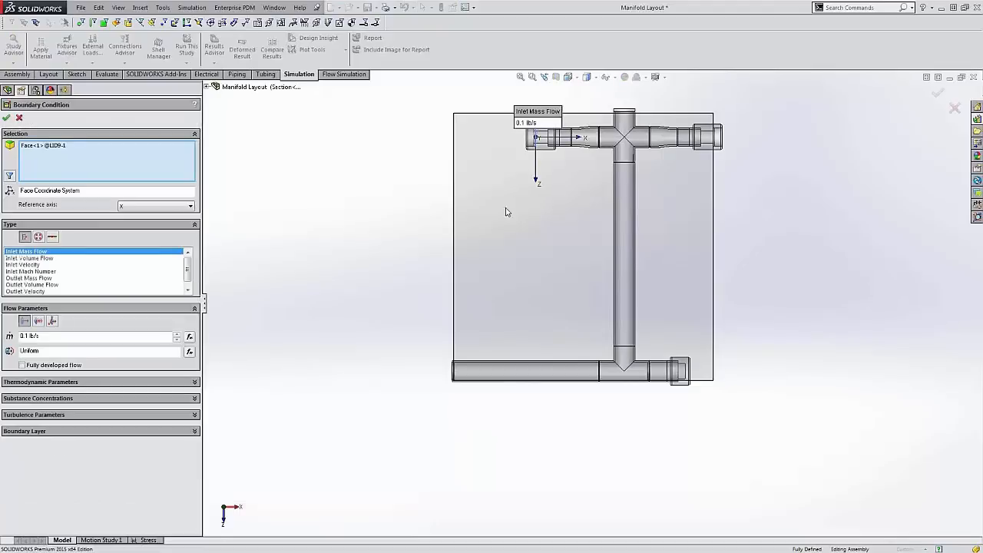
pyautogui.moveTo(537, 117); pyautogui.dragTo(389, 118)
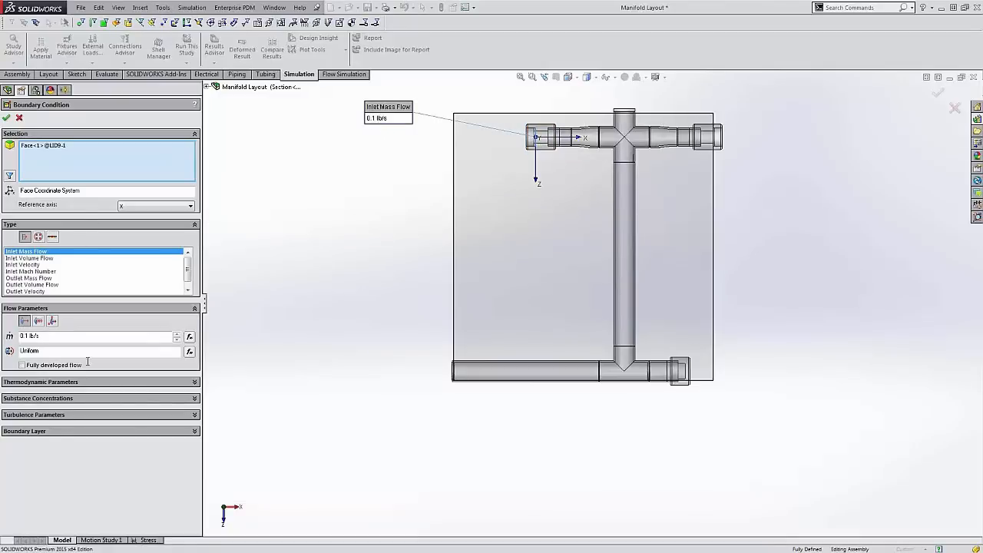
pyautogui.click(71, 398)
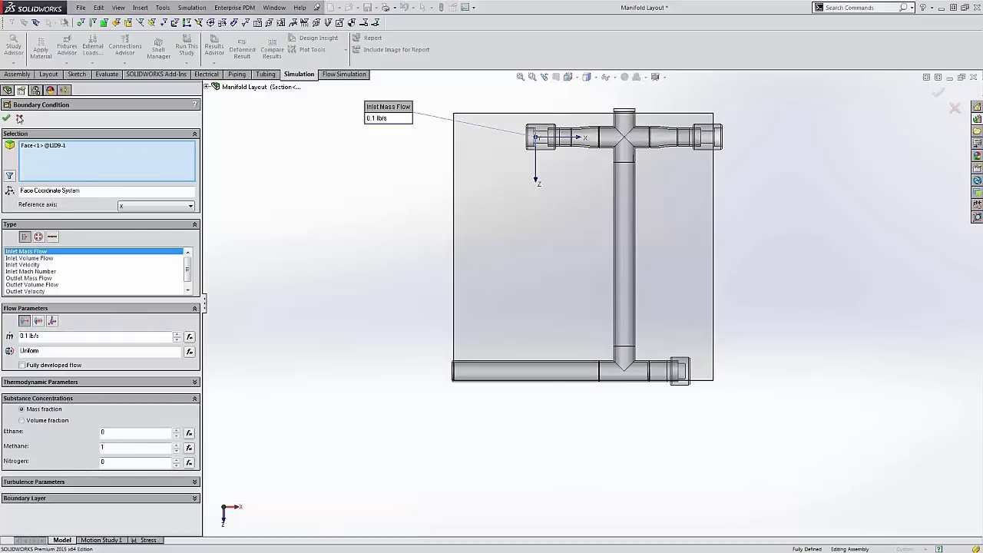
pyautogui.click(19, 119)
# Review the inlet mass flow and substance concentrations of the ethane boundary condition, and close it without changes
pyautogui.rightClick(59, 230)
pyautogui.click(93, 239)
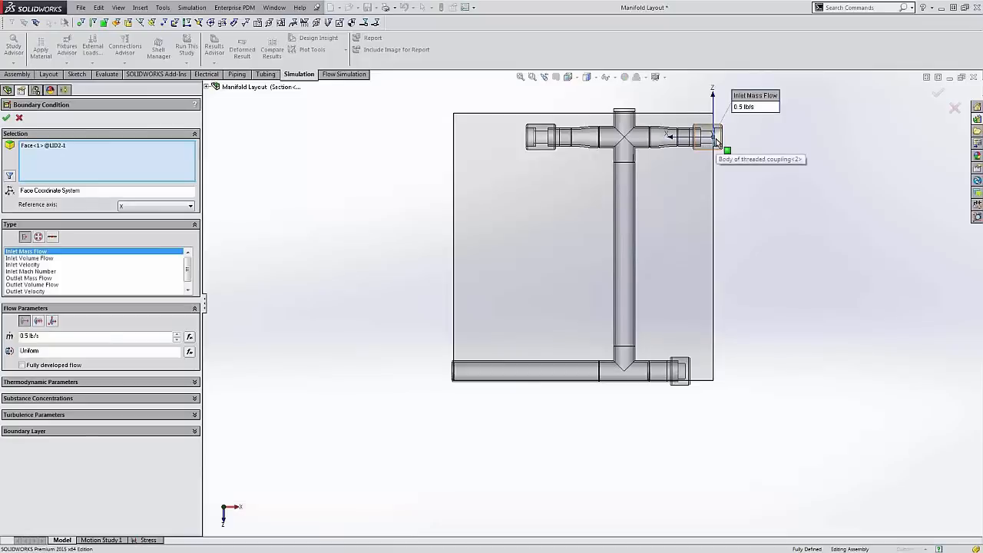
pyautogui.click(103, 399)
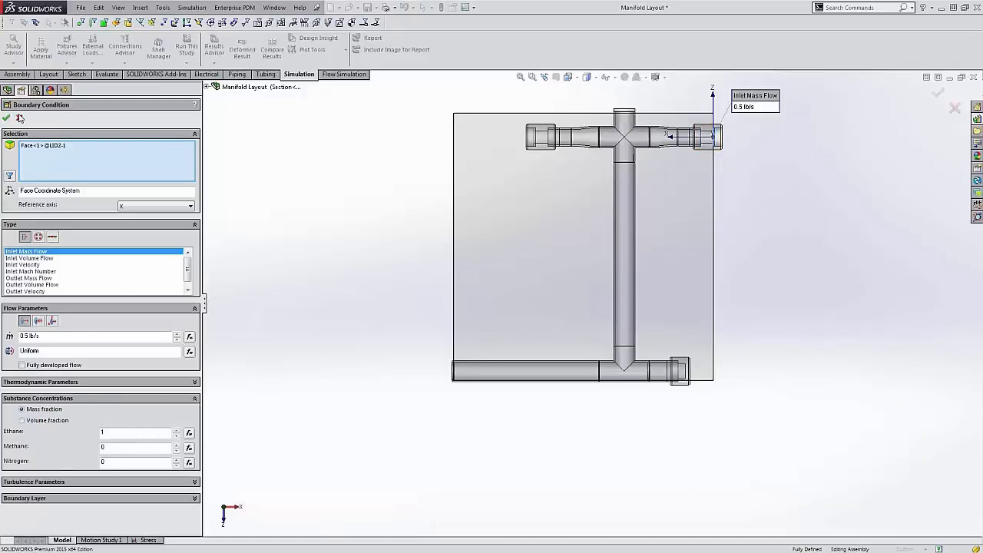
pyautogui.click(20, 118)
# Review the face and thermodynamic parameters of the environment pressure boundary condition, and close it unchanged
pyautogui.rightClick(76, 239)
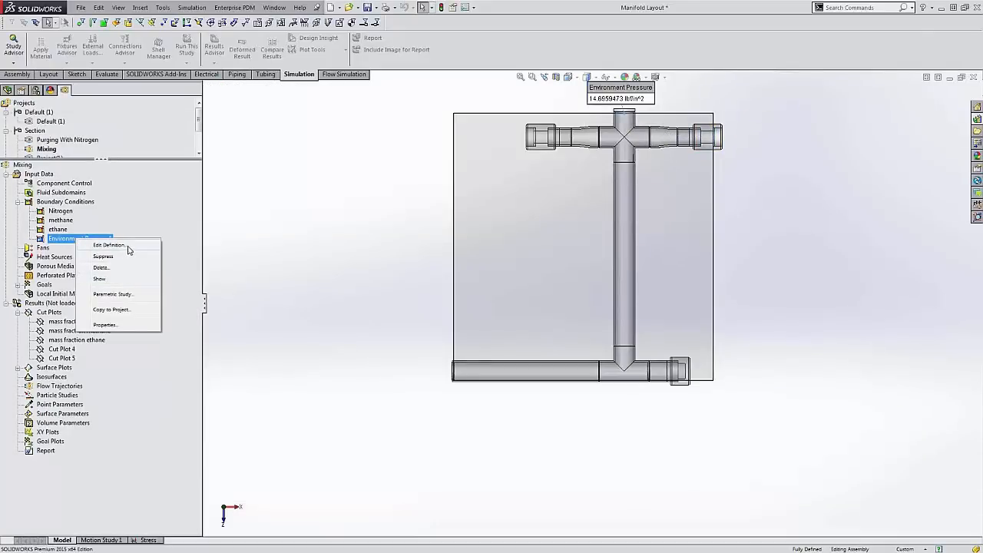
pyautogui.click(109, 245)
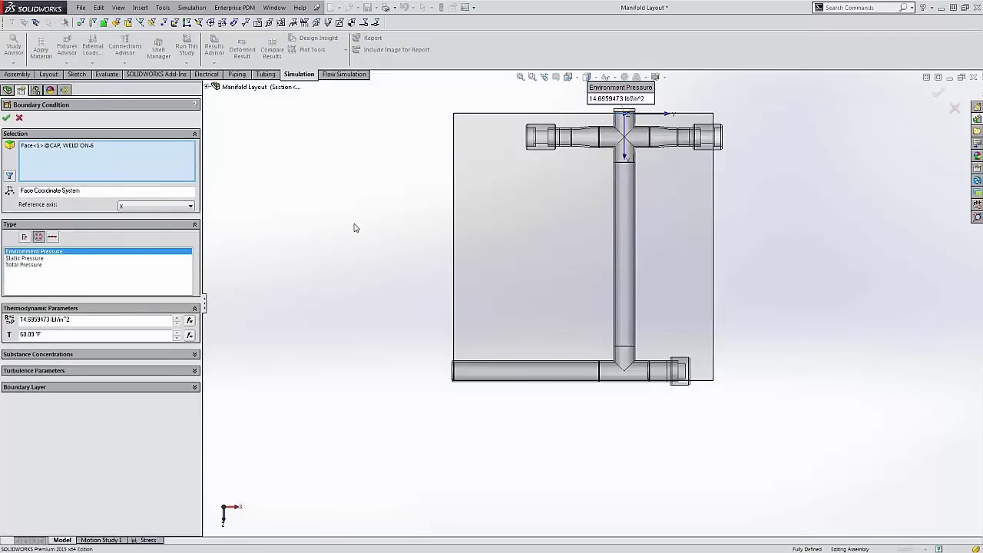
pyautogui.click(6, 118)
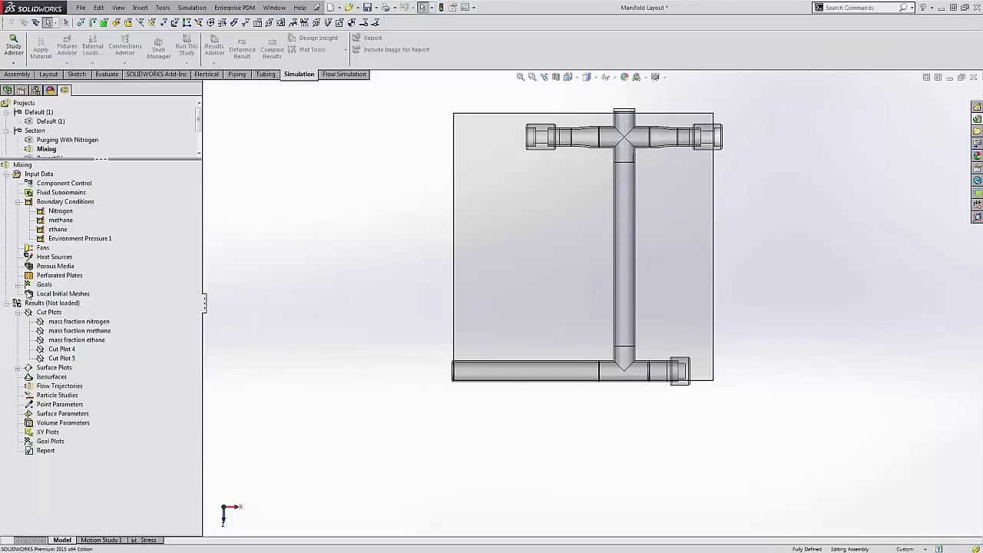
# Expand the goals of the Mixing project and examine the average mass fraction goals for ethane, methane and nitrogen
pyautogui.click(18, 285)
pyautogui.click(63, 294)
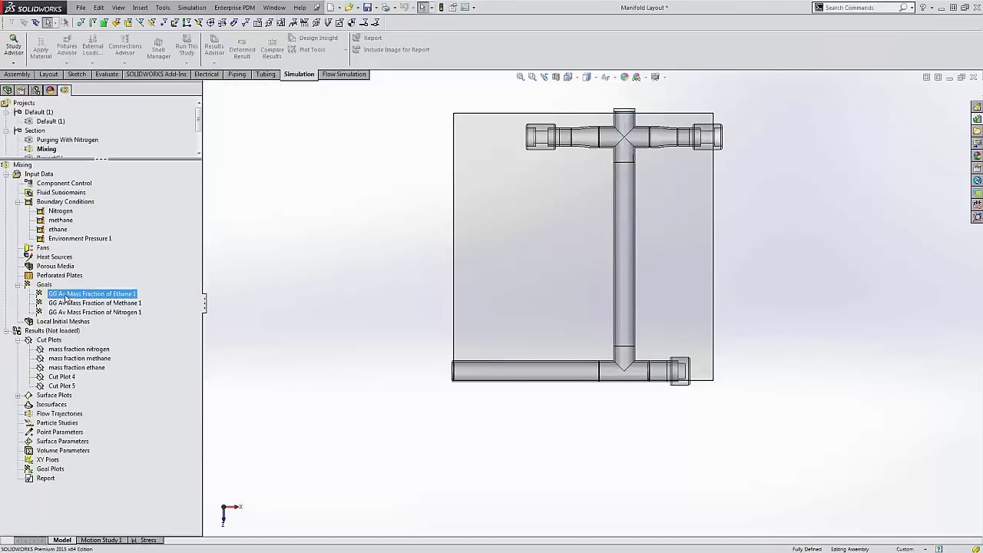
pyautogui.click(101, 303)
pyautogui.click(106, 313)
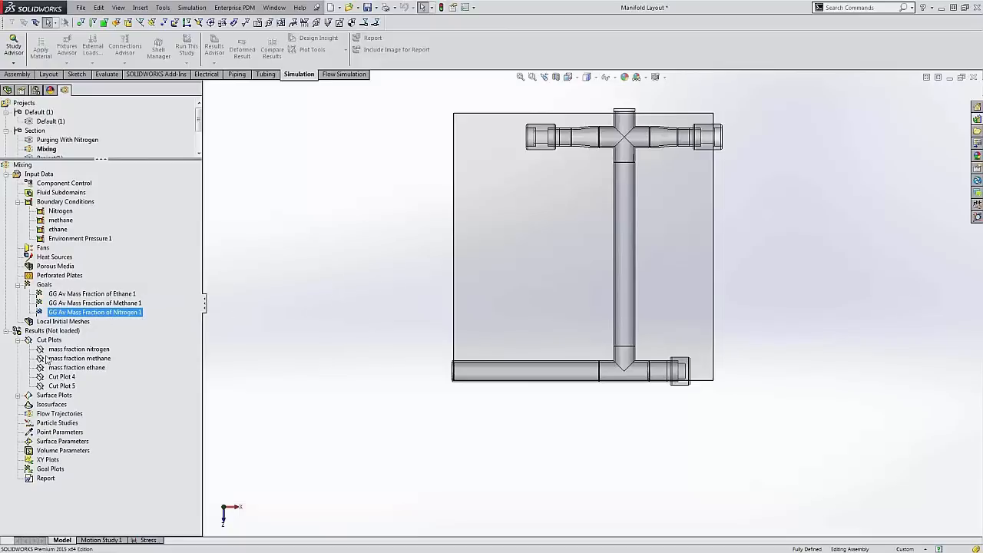
# Load the Mixing project's results, and check the saved time moments without loading another one
pyautogui.rightClick(74, 330)
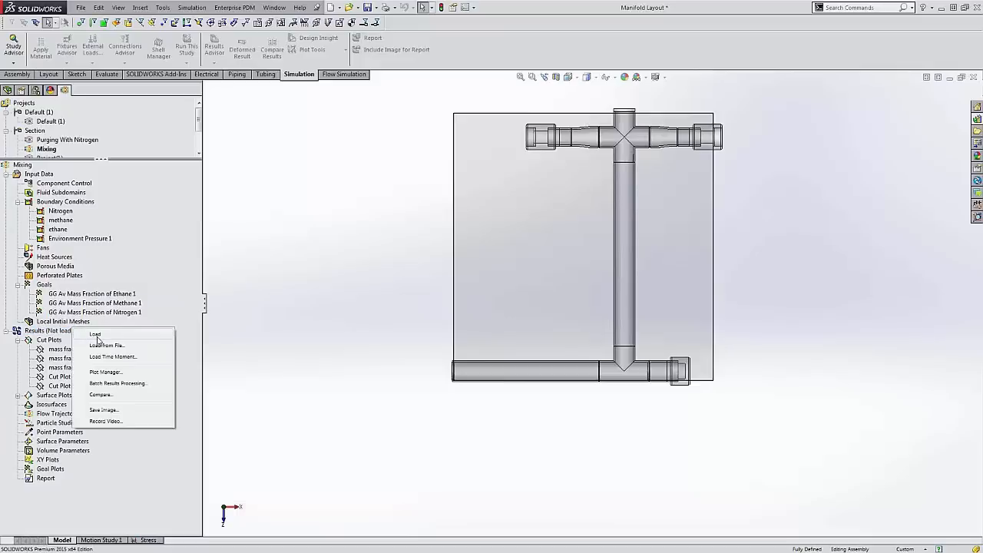
pyautogui.click(96, 335)
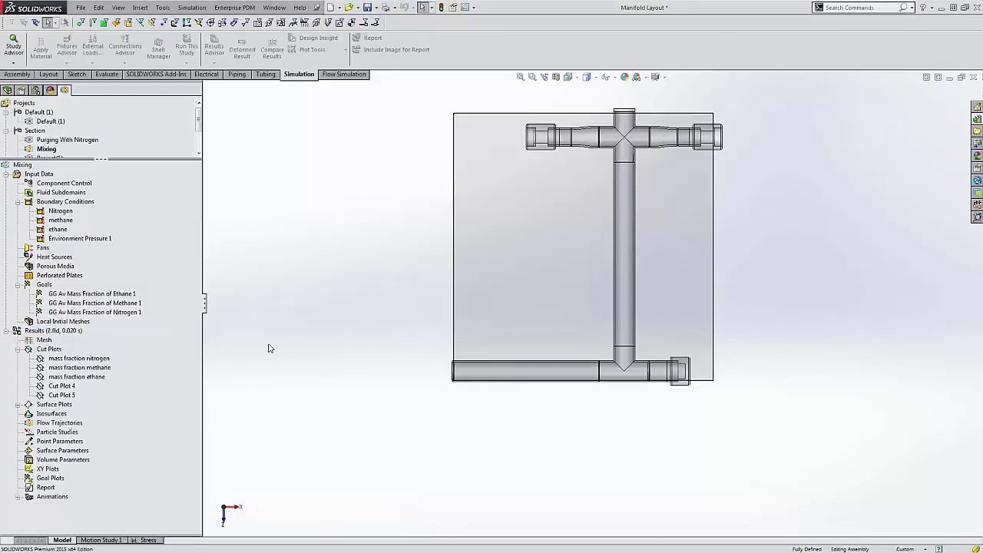
pyautogui.rightClick(83, 332)
pyautogui.click(121, 361)
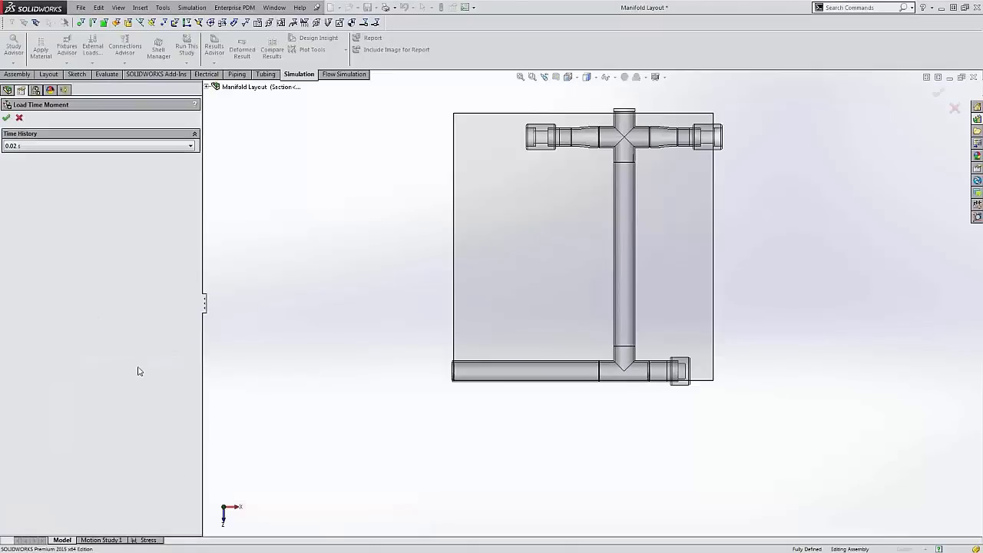
pyautogui.click(42, 149)
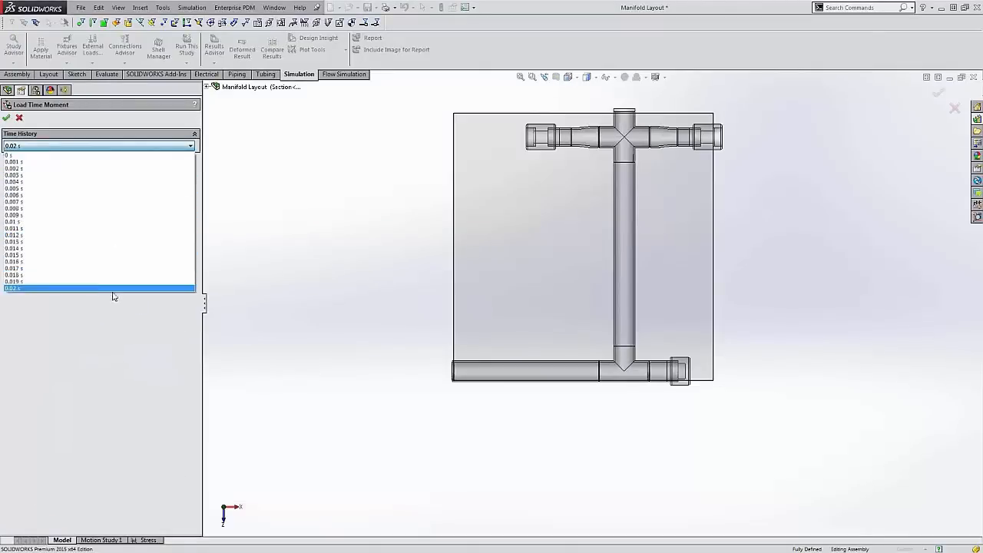
pyautogui.click(21, 121)
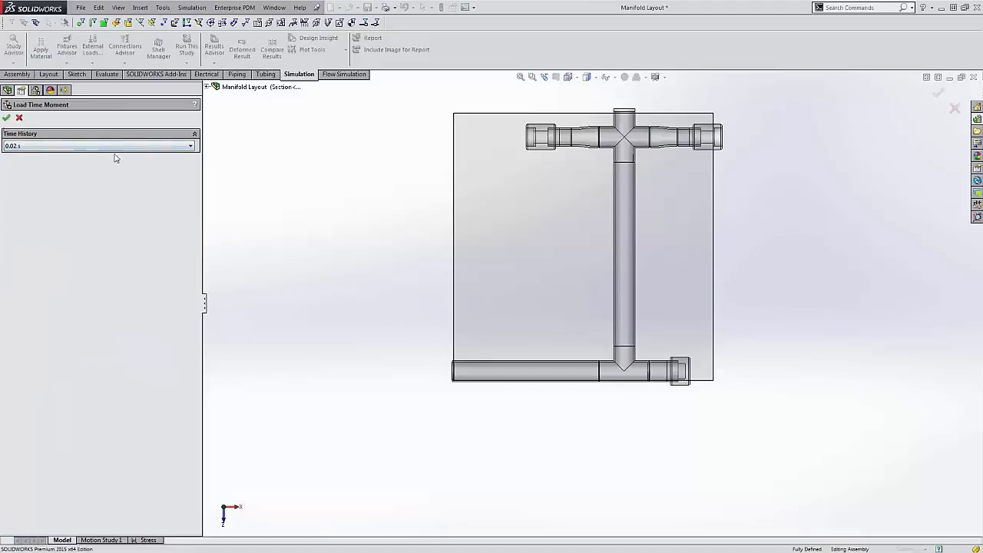
pyautogui.click(20, 119)
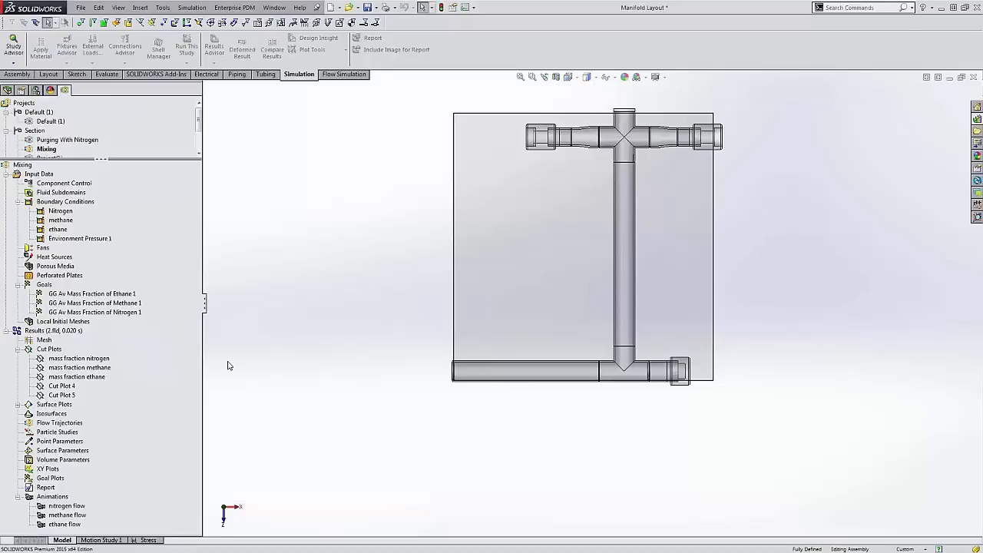
# Play the nitrogen flow animation, pause it to inspect the mass fraction contours, and stop and close it
pyautogui.rightClick(75, 507)
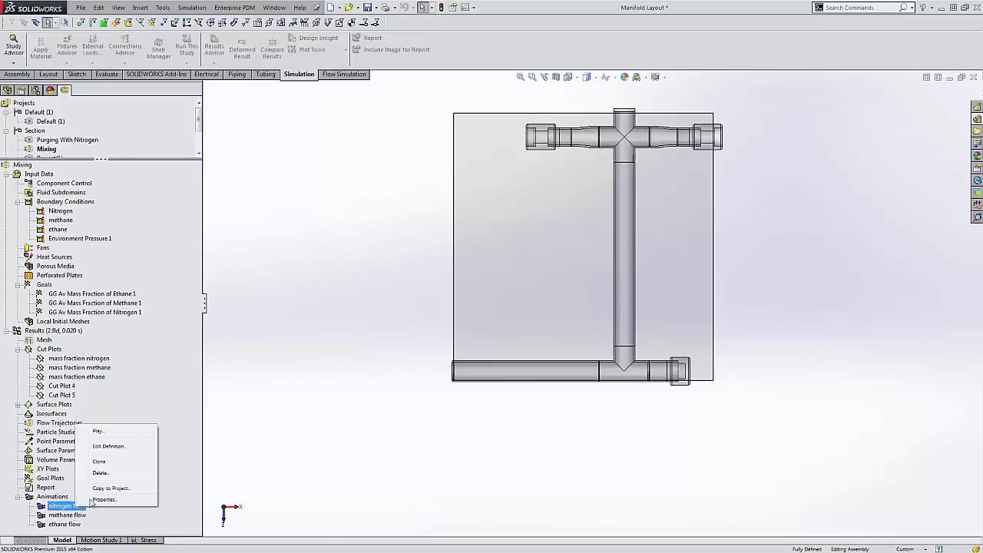
pyautogui.click(107, 433)
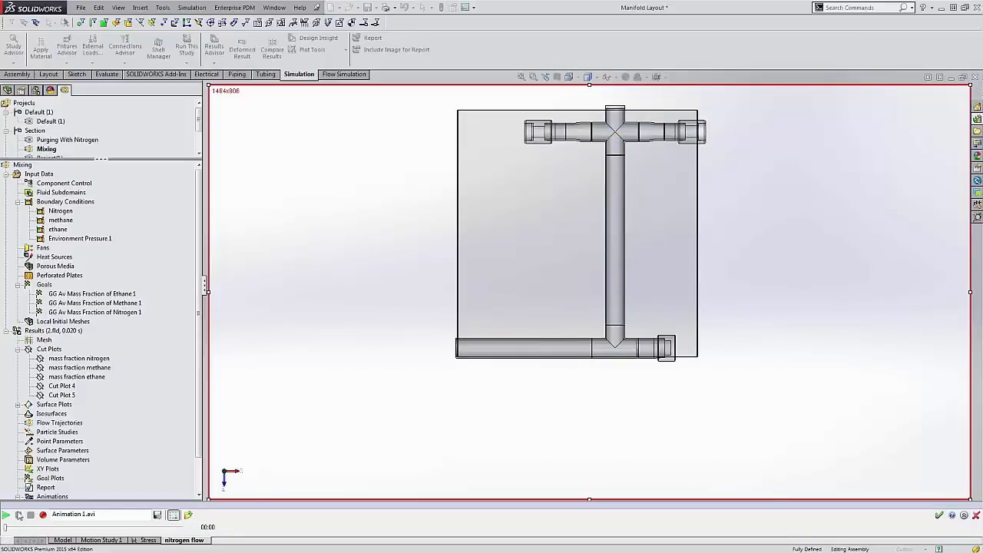
pyautogui.click(6, 515)
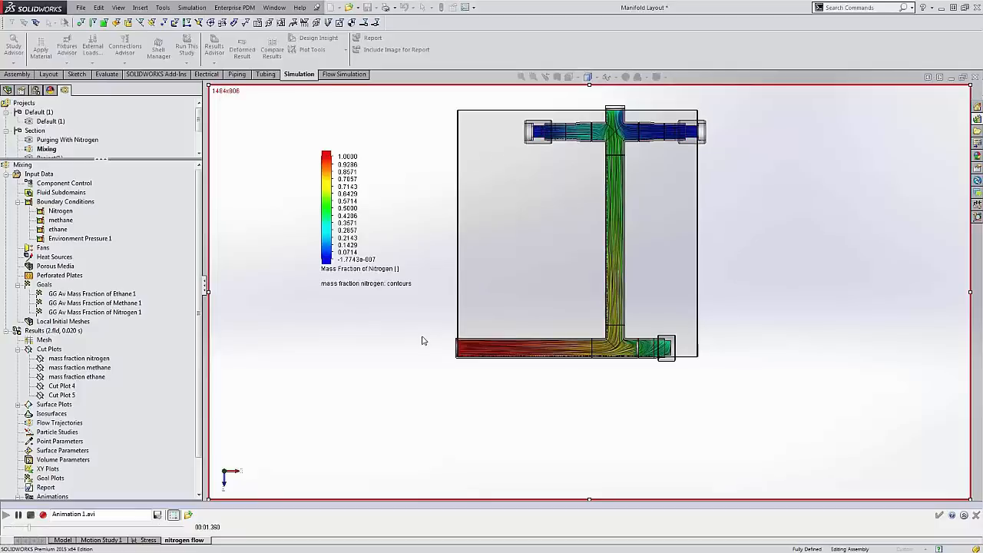
pyautogui.click(19, 516)
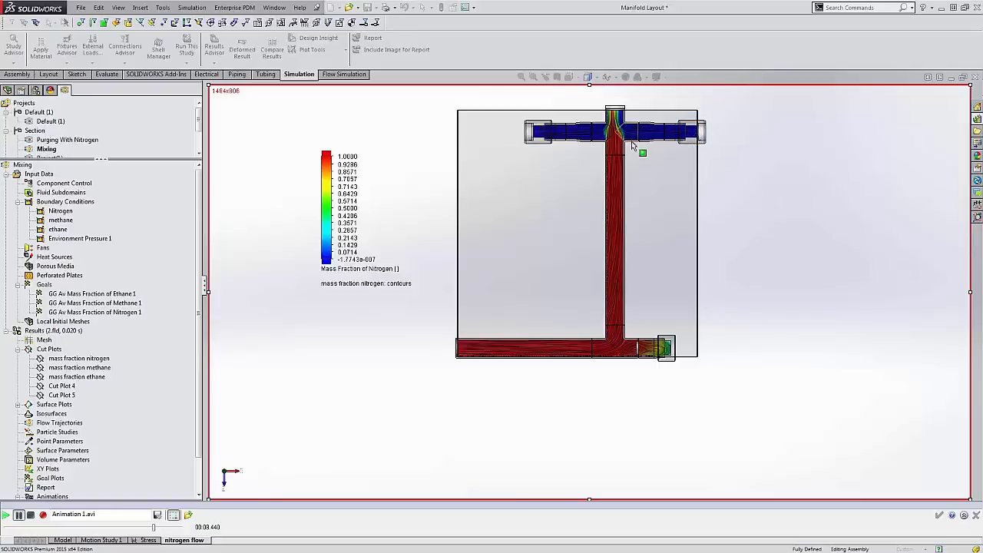
pyautogui.click(31, 515)
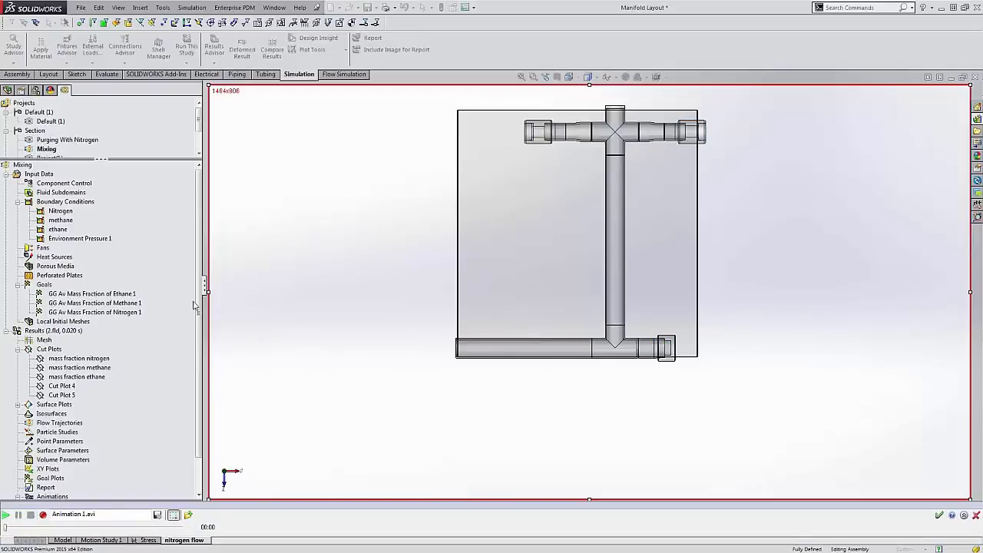
pyautogui.scroll(-2, 201, 397)
pyautogui.click(67, 478)
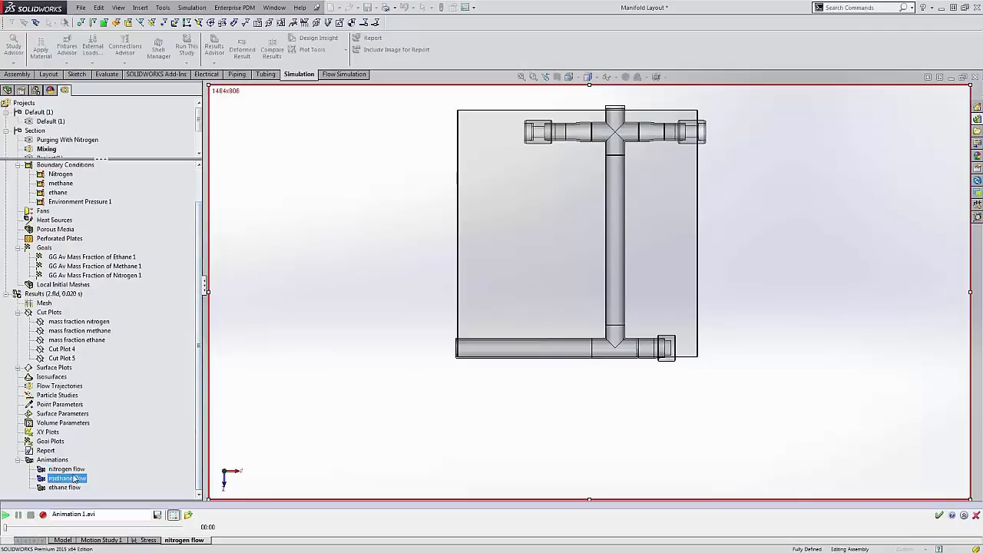
pyautogui.click(975, 515)
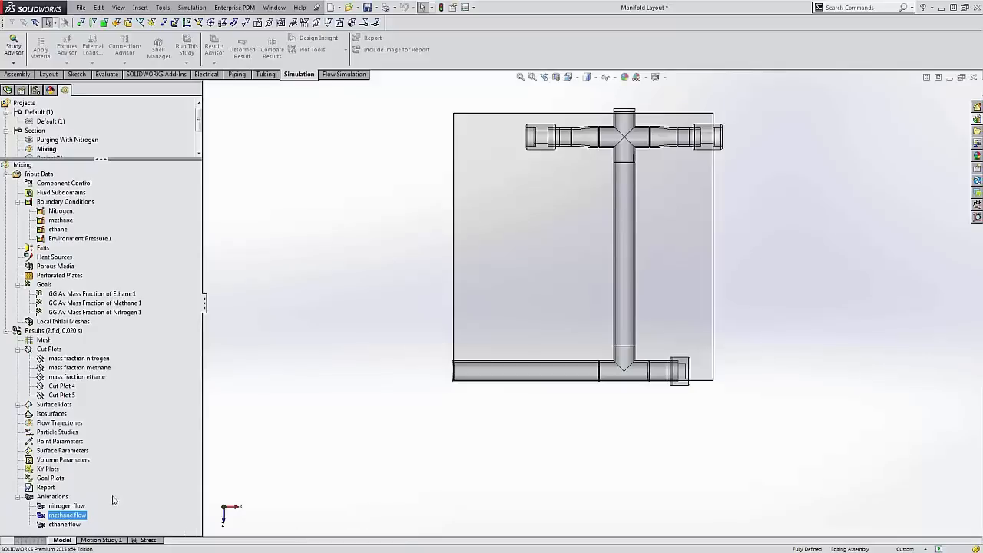
# Play the methane flow animation to inspect how methane spreads through the manifold, and close it
pyautogui.rightClick(77, 516)
pyautogui.click(108, 438)
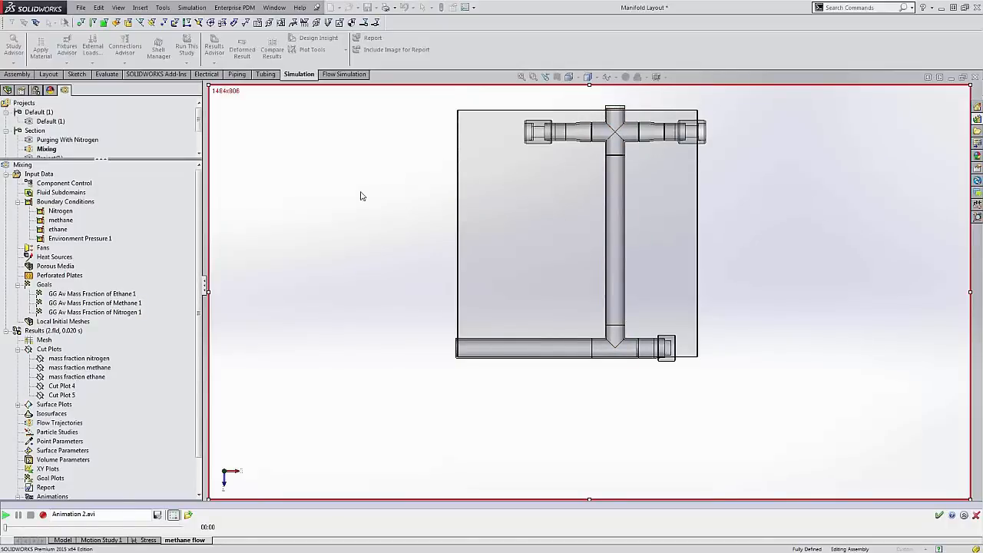
pyautogui.click(976, 515)
# Play the ethane flow animation, pause it to inspect the ethane contours, and stop and close it
pyautogui.rightClick(75, 525)
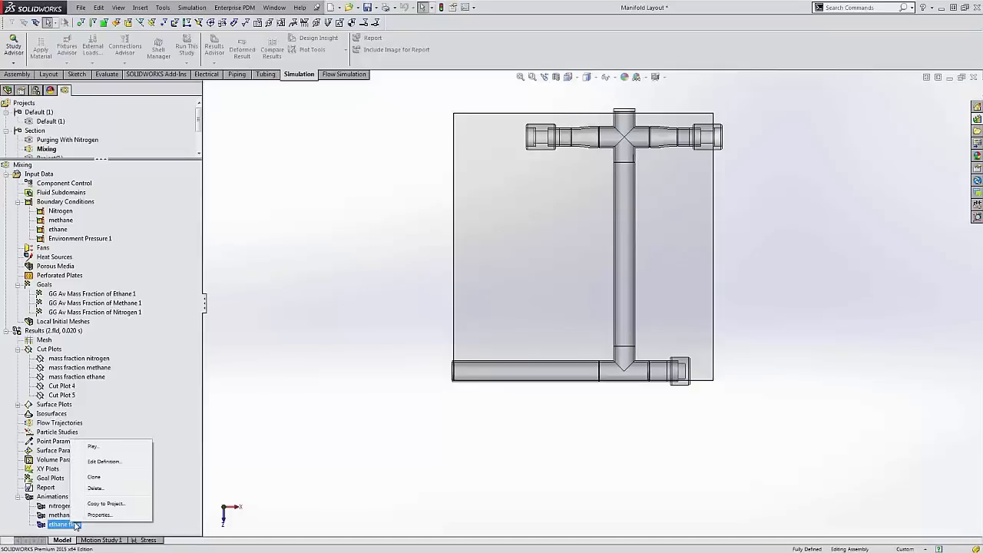
pyautogui.click(91, 446)
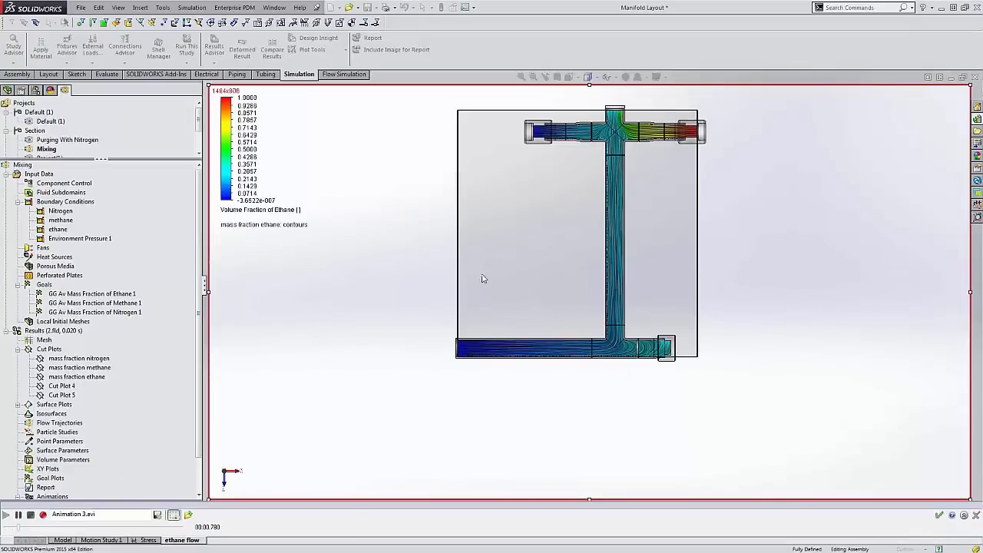
pyautogui.click(19, 515)
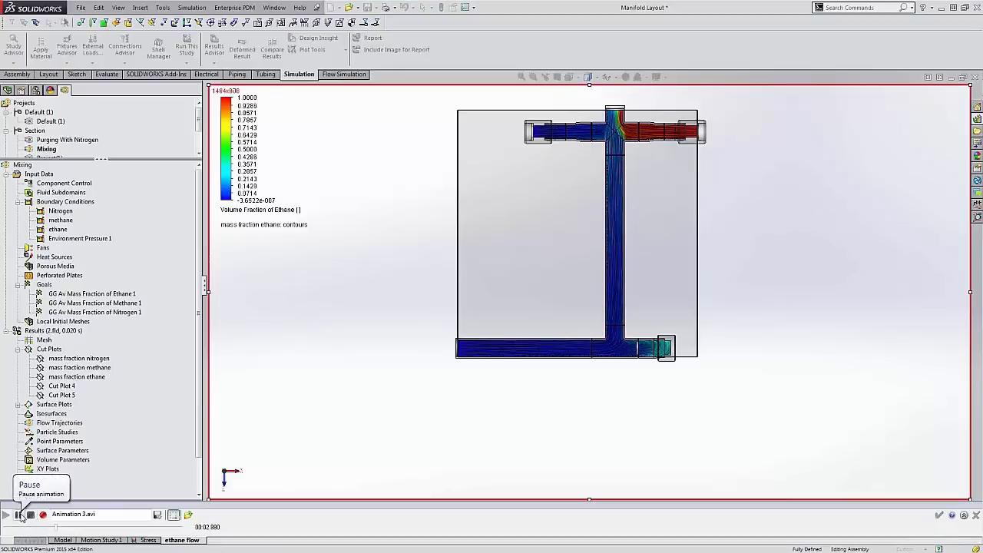
pyautogui.click(20, 514)
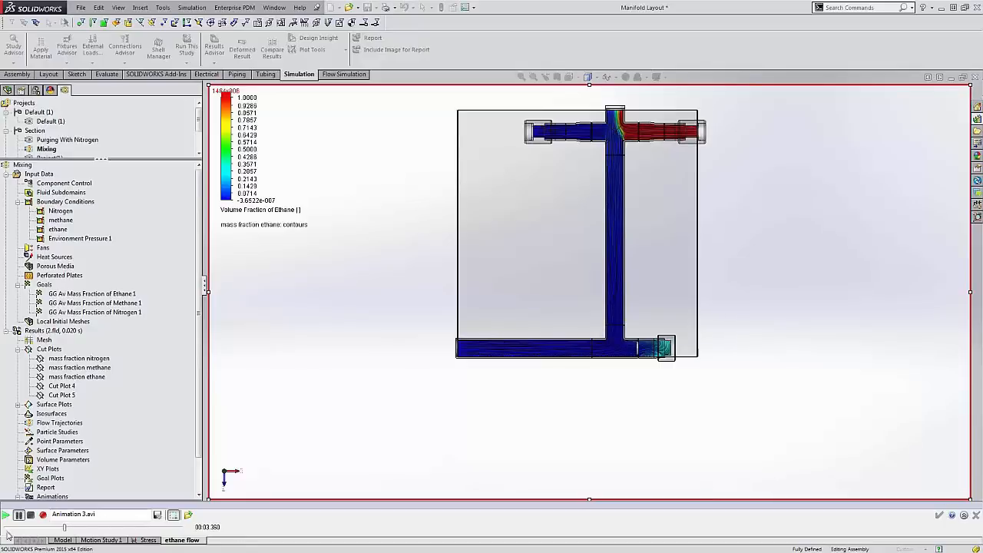
pyautogui.click(30, 515)
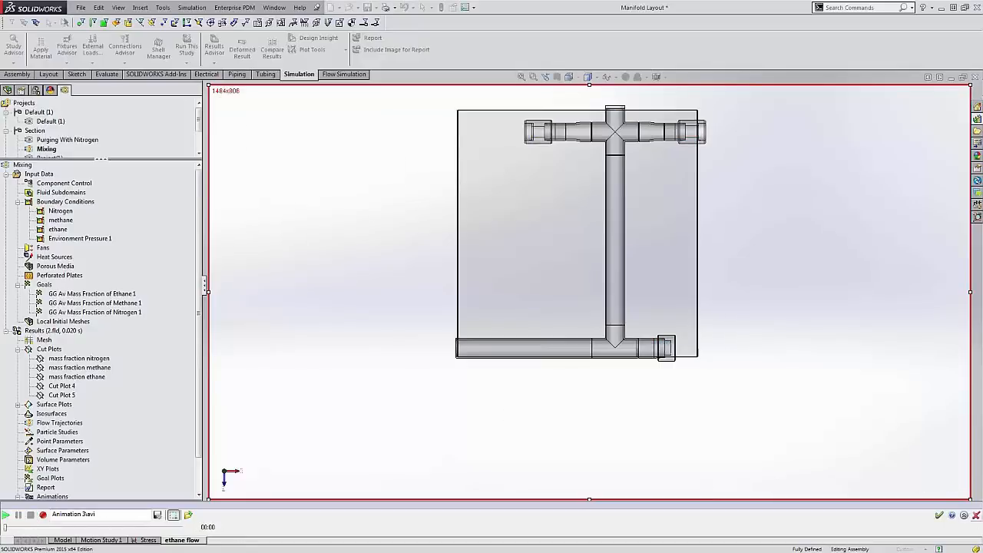
pyautogui.click(976, 515)
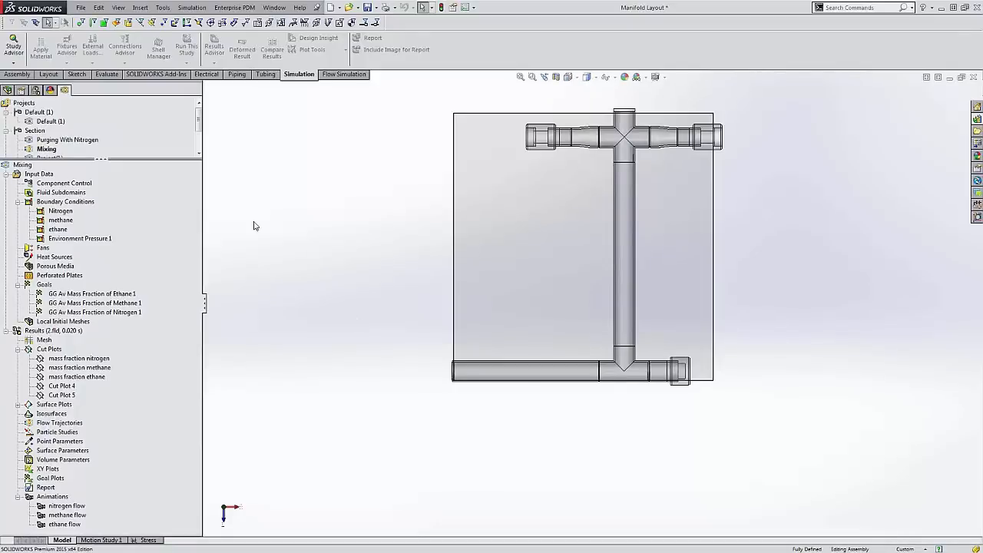
# Export the Mixing project's flow results to Simulation for the structural analysis
pyautogui.click(162, 8)
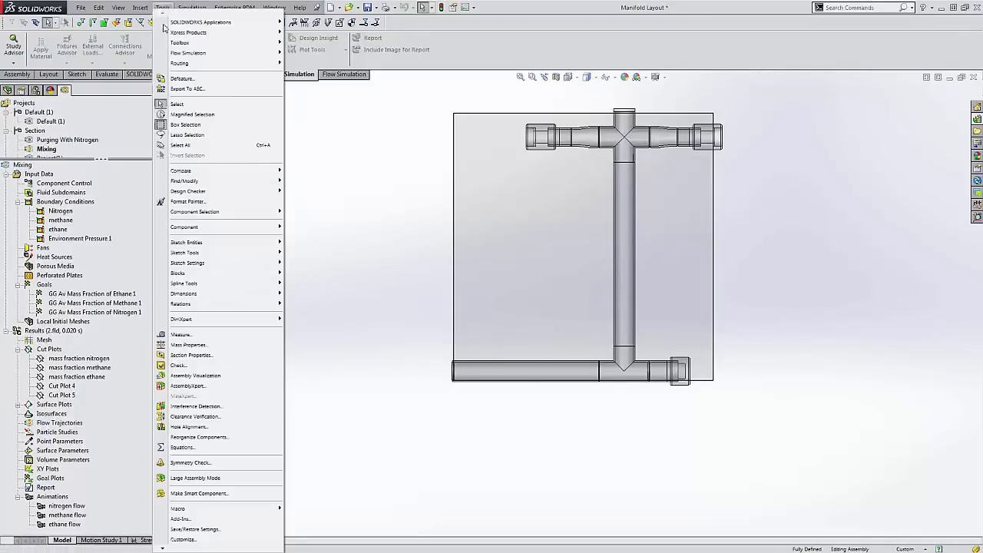
pyautogui.moveTo(181, 57)
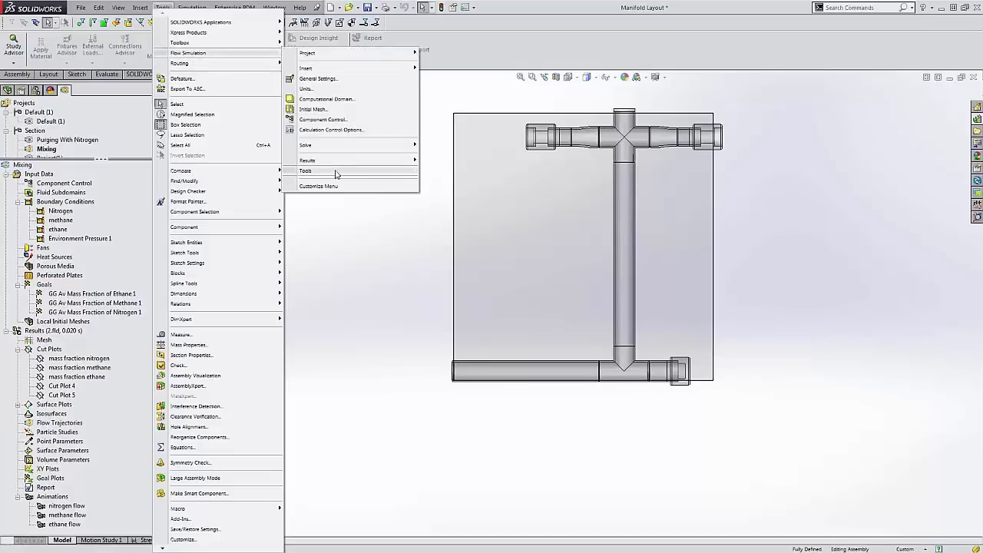
pyautogui.moveTo(336, 172)
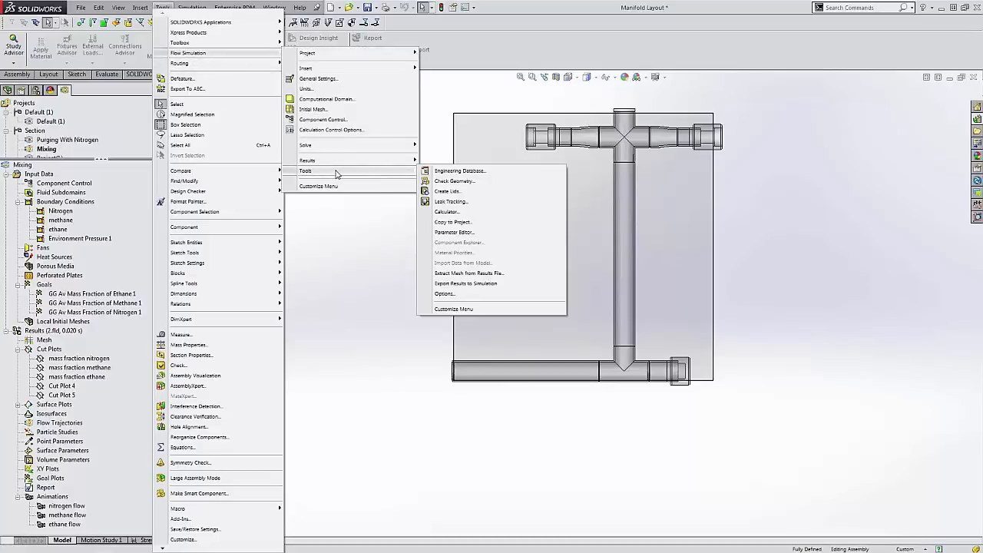
pyautogui.click(479, 283)
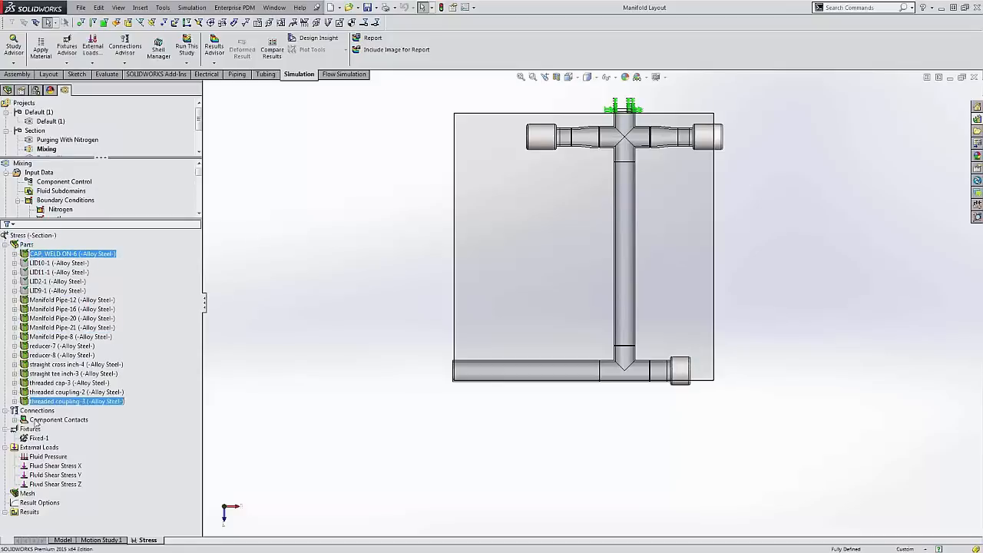
# Check the Stress study's fixed fixture and the fluid pressure source in its Flow/Thermal Effects settings, leaving the settings unaltered
pyautogui.click(38, 438)
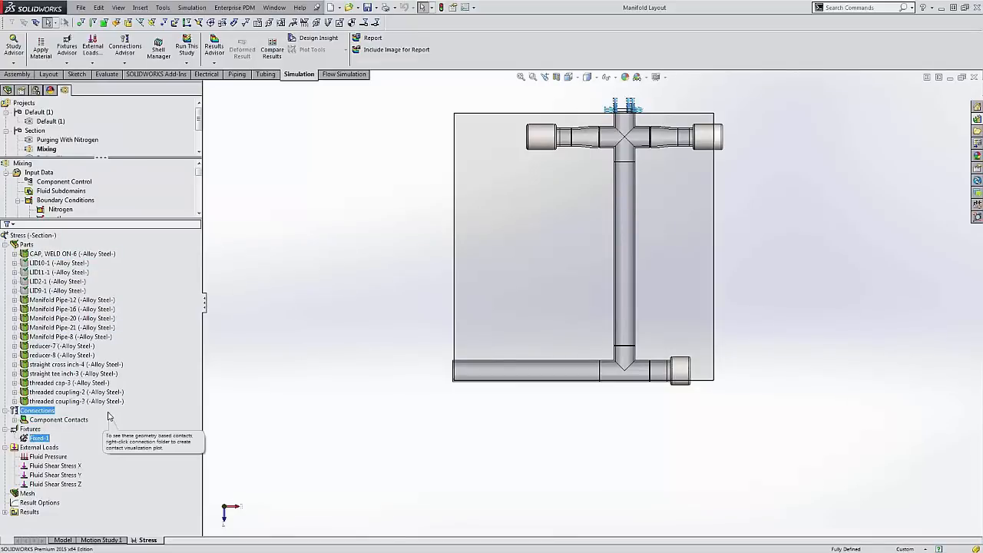
pyautogui.rightClick(49, 452)
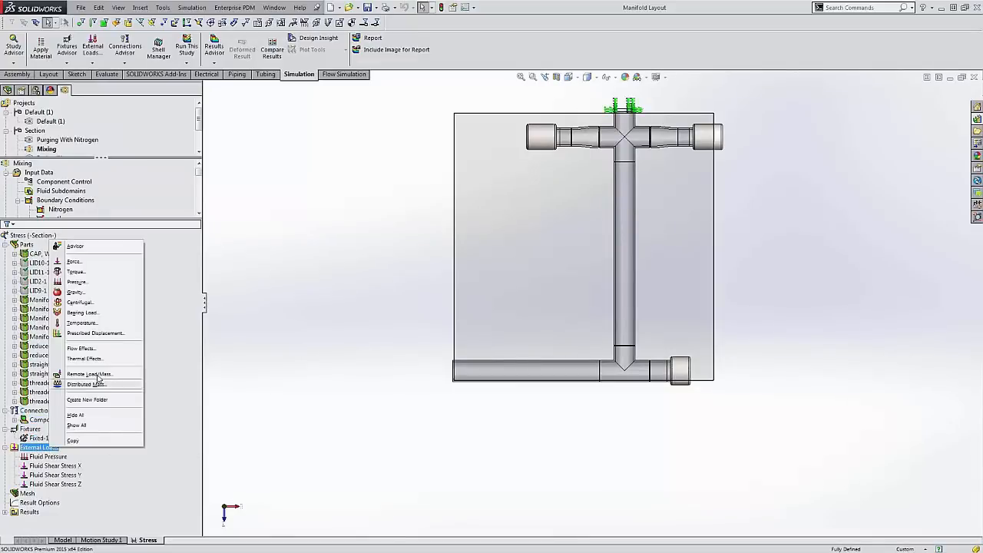
pyautogui.click(102, 350)
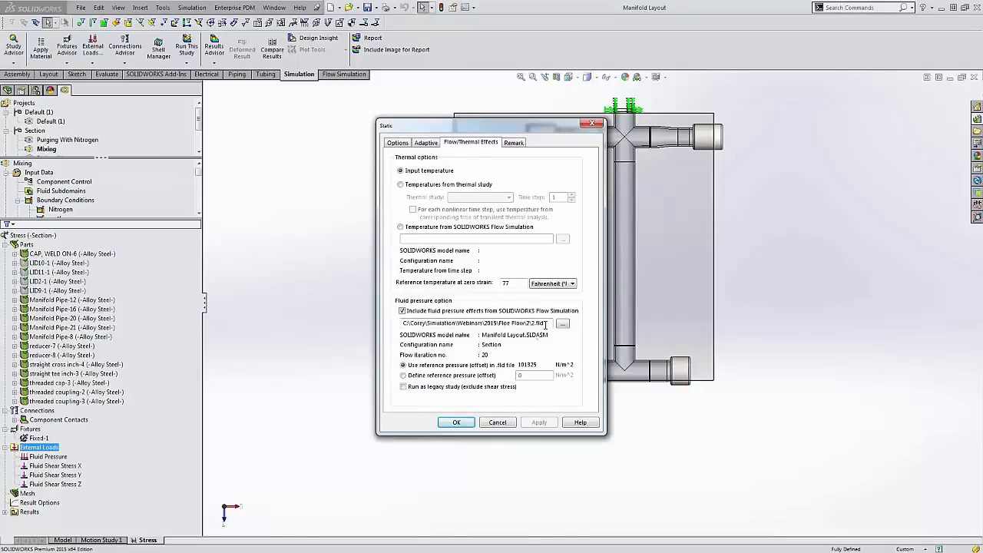
pyautogui.click(499, 422)
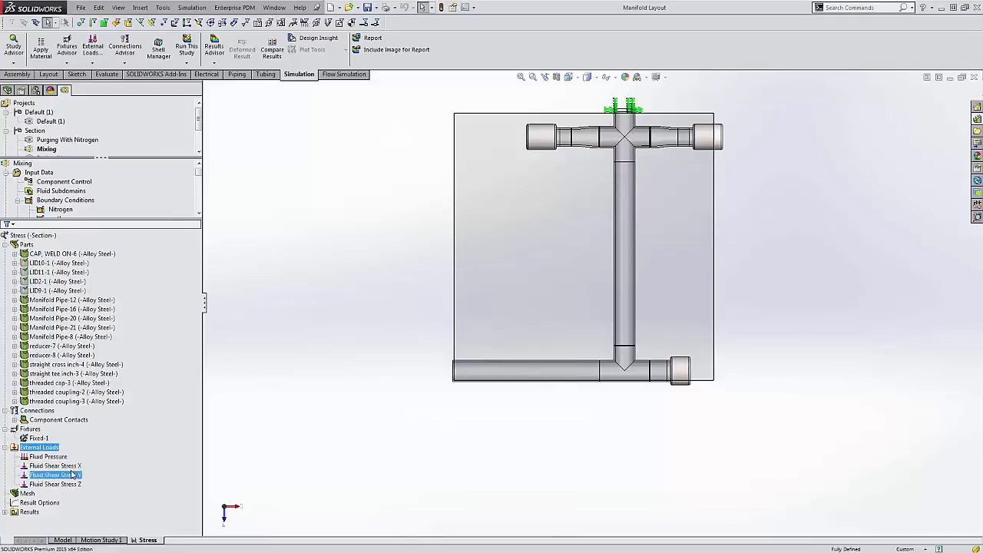
# Display the Stress study's von Mises stress plot, followed by its resultant displacement plot, to inspect the manifold's structural response
pyautogui.click(5, 512)
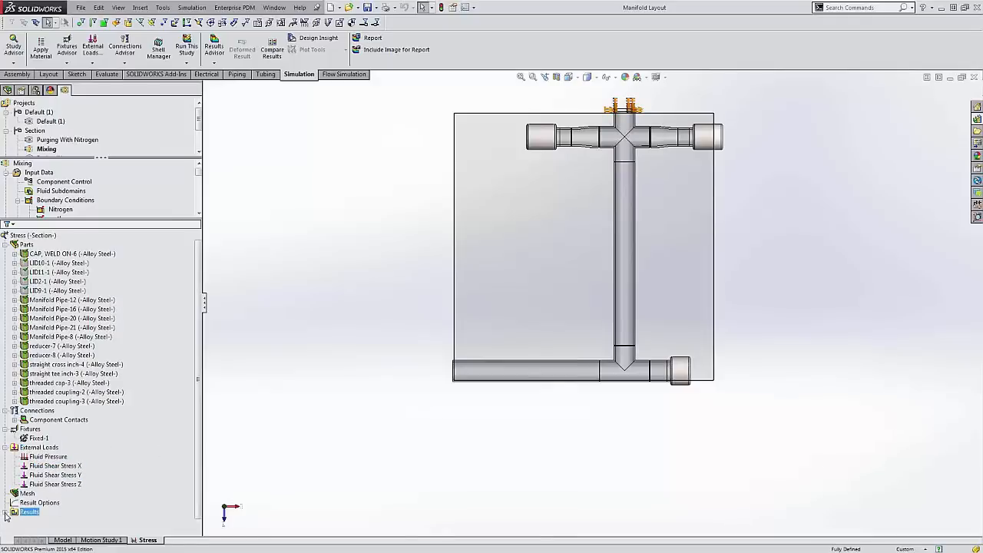
pyautogui.doubleClick(37, 512)
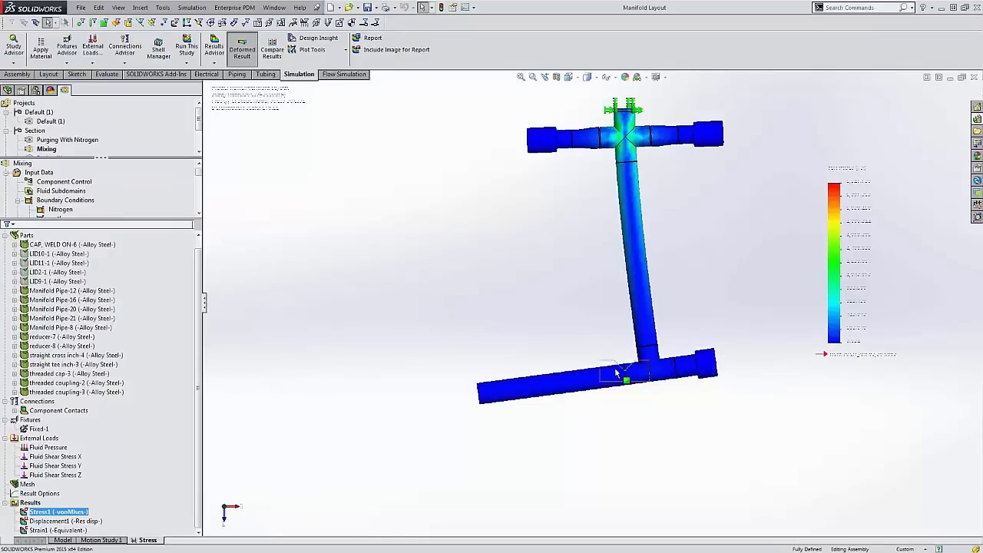
pyautogui.doubleClick(73, 522)
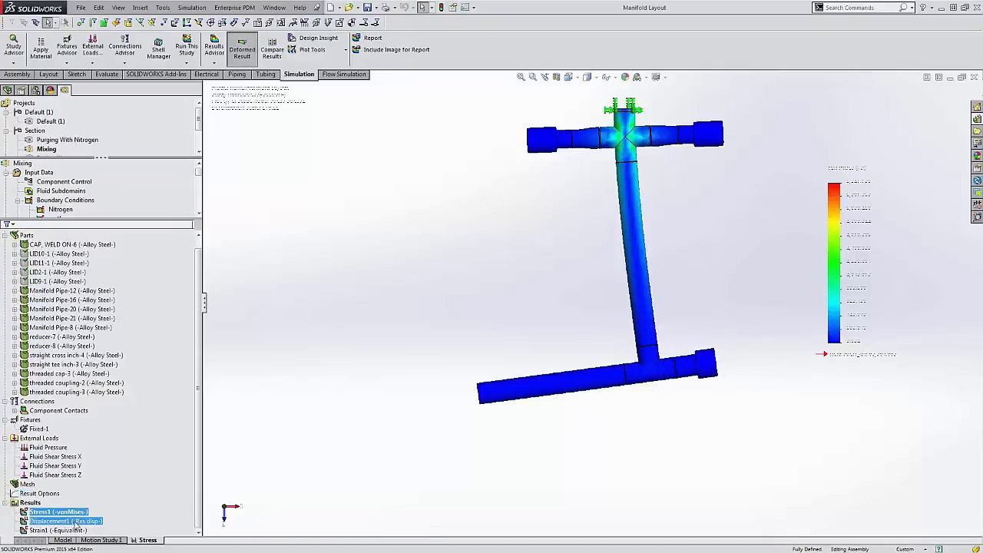
pyautogui.press('Return')
pyautogui.rightClick(40, 521)
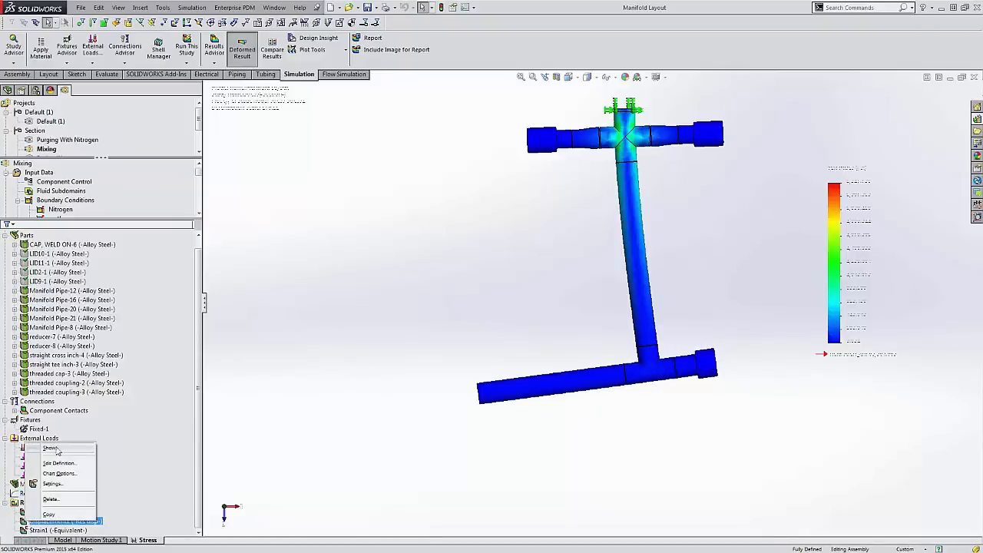
pyautogui.click(57, 449)
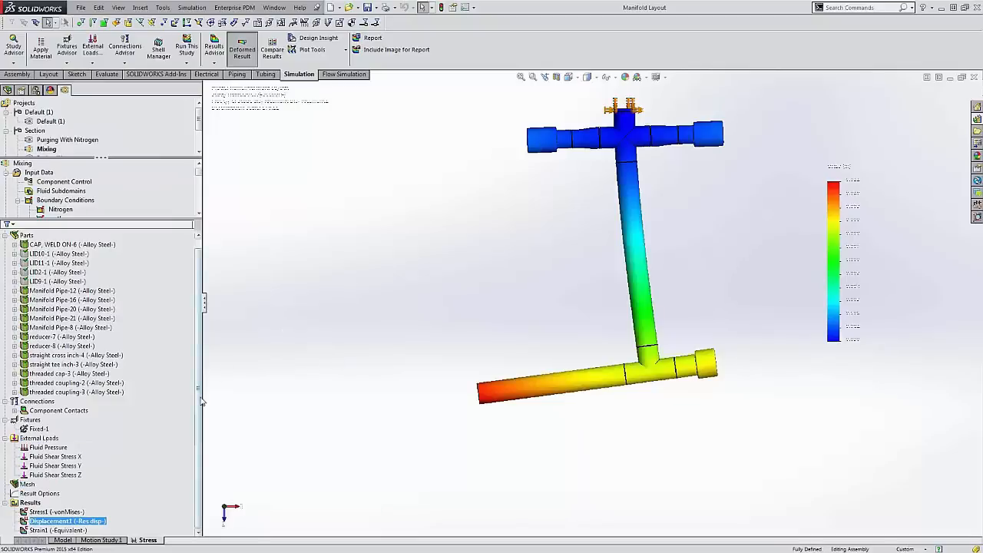
pyautogui.scroll(1, 201, 400)
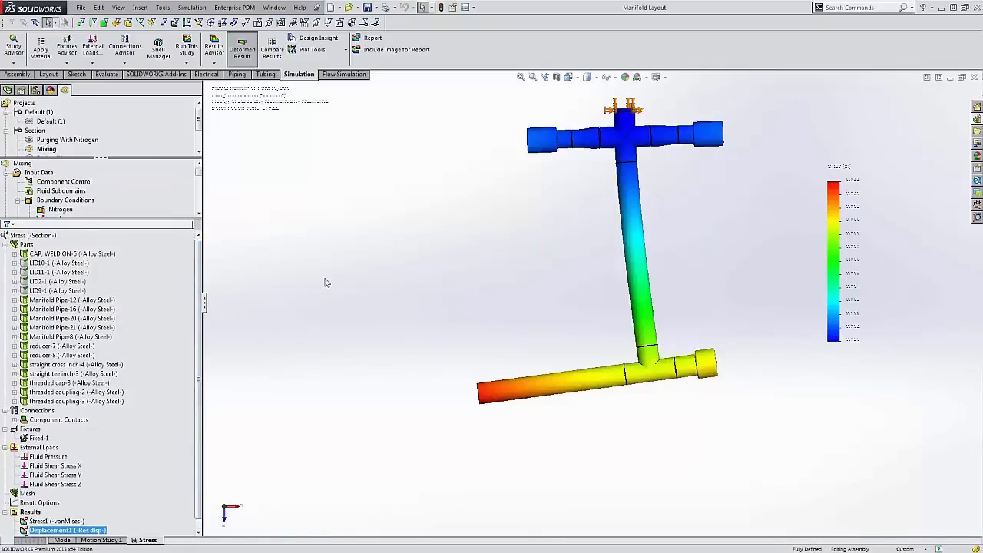